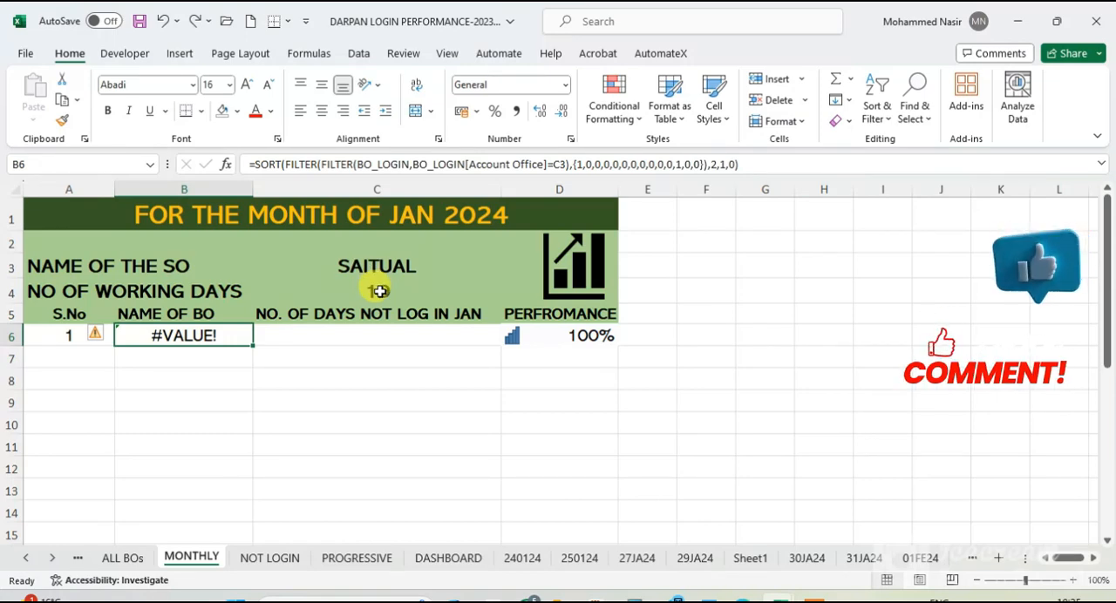
- Set the number of working days in C4 to 26
{"action": "left_click", "coordinate": [380, 291]}
{"action": "type", "text": "20"}
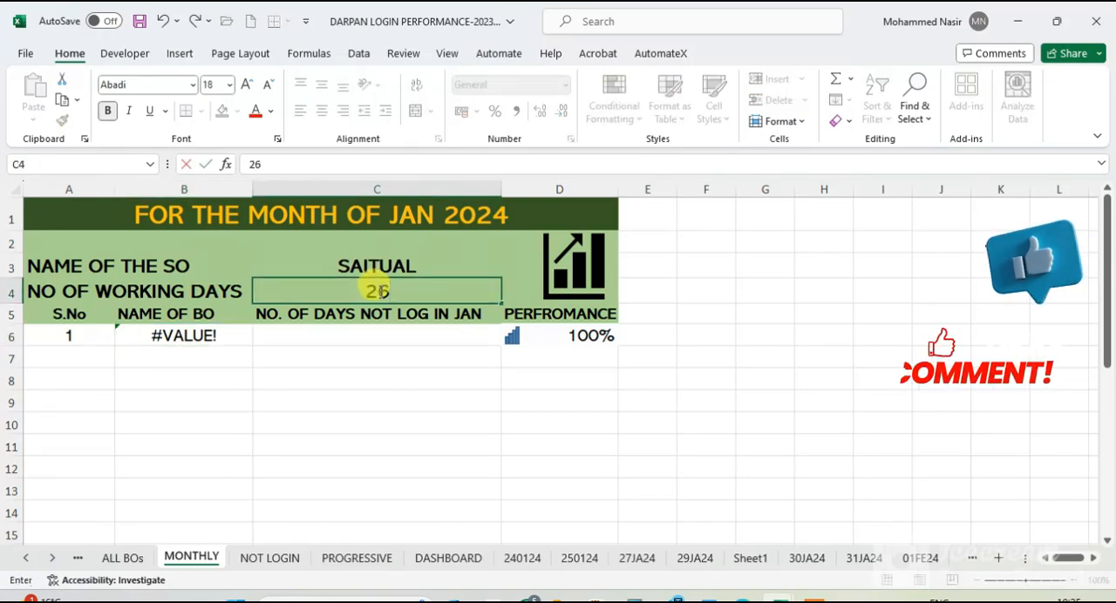
{"action": "key", "text": "Return"}
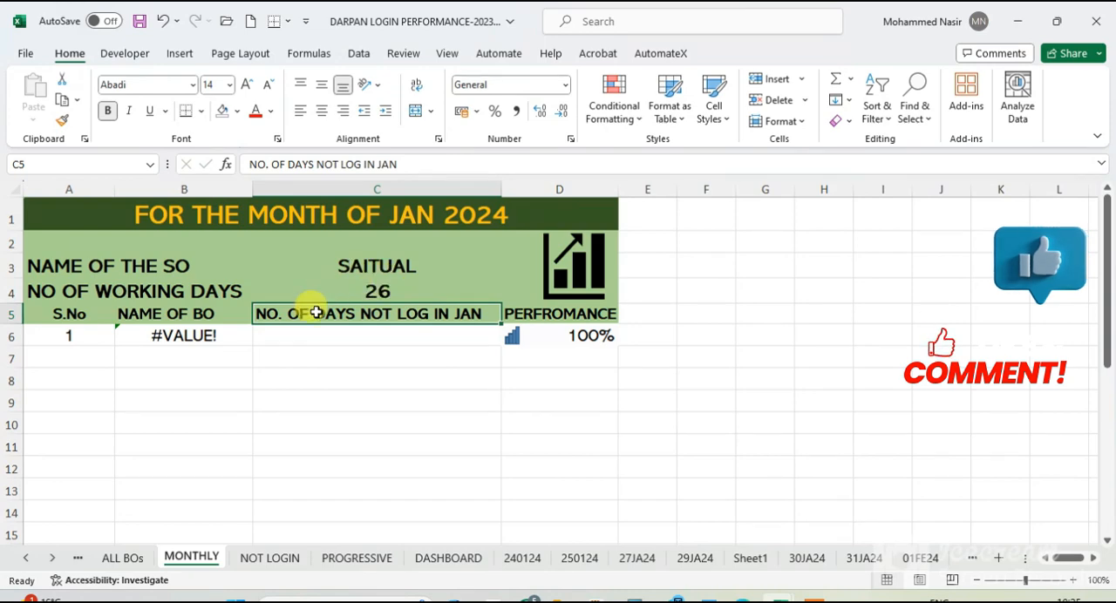
- Examine the formula in B6 and the SUB DIVISION column in the NOT LOGIN sheet's table
{"action": "left_click", "coordinate": [216, 339]}
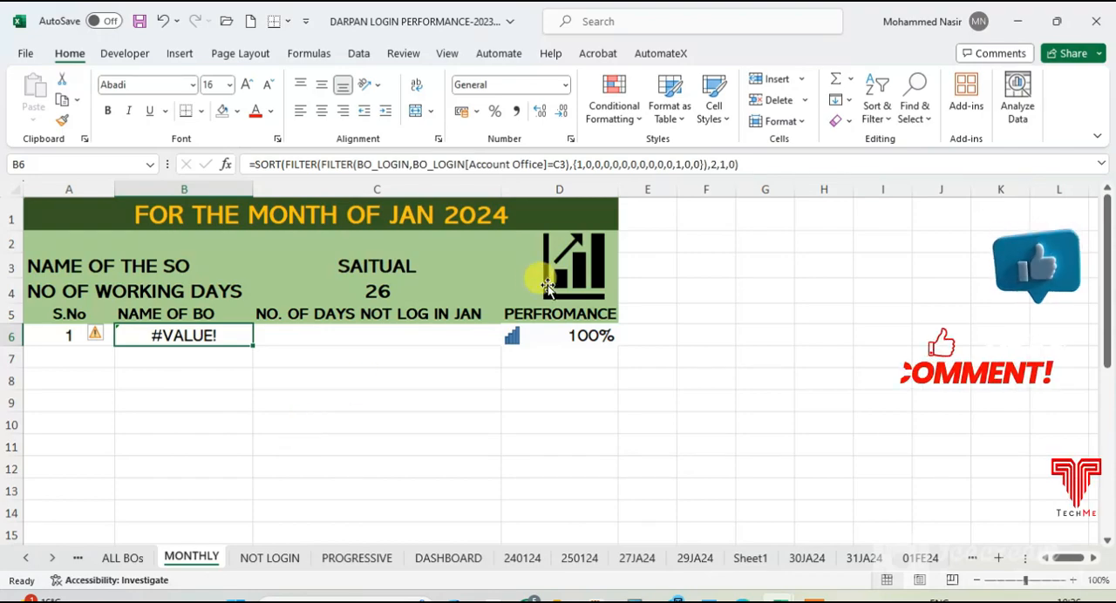
{"action": "left_click", "coordinate": [269, 558]}
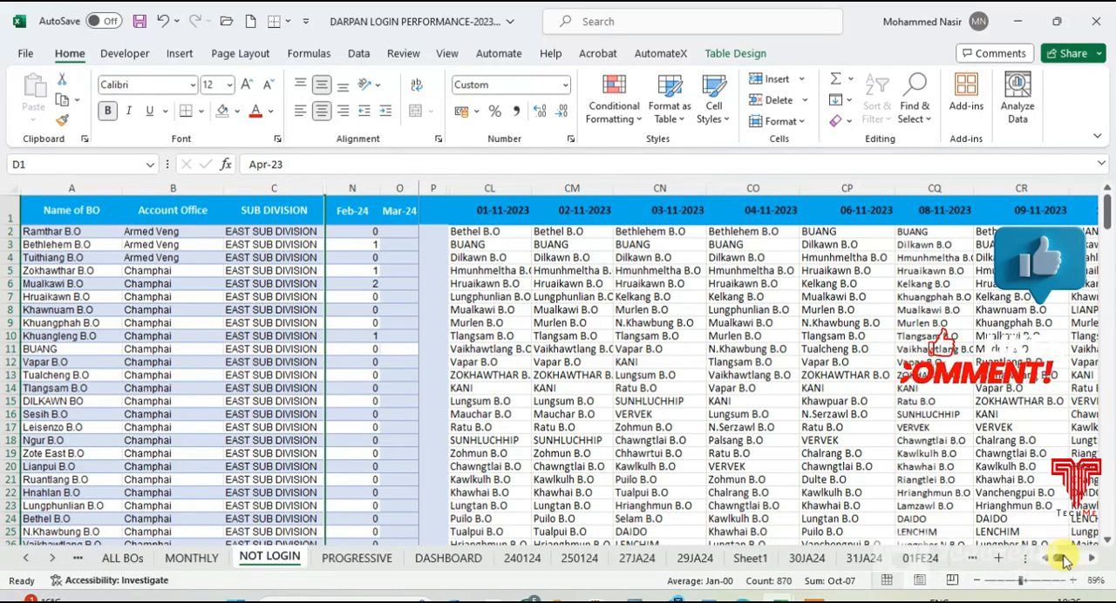
{"action": "mouse_move", "coordinate": [1065, 560]}
{"action": "left_mouse_down"}
{"action": "mouse_move", "coordinate": [1079, 561]}
{"action": "mouse_move", "coordinate": [1046, 565]}
{"action": "left_mouse_up"}
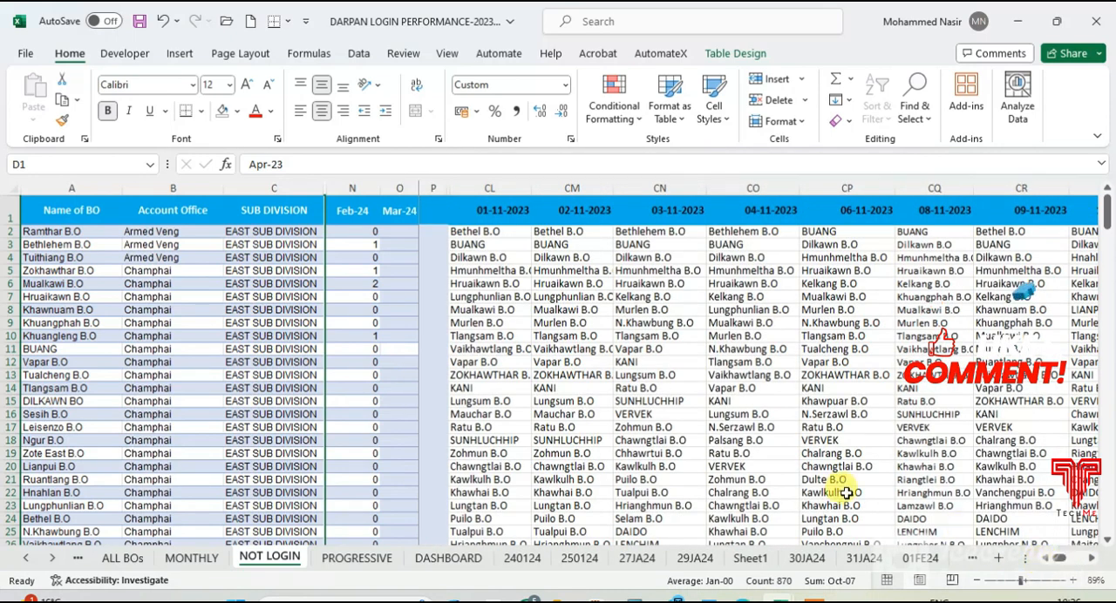
{"action": "left_click", "coordinate": [271, 188]}
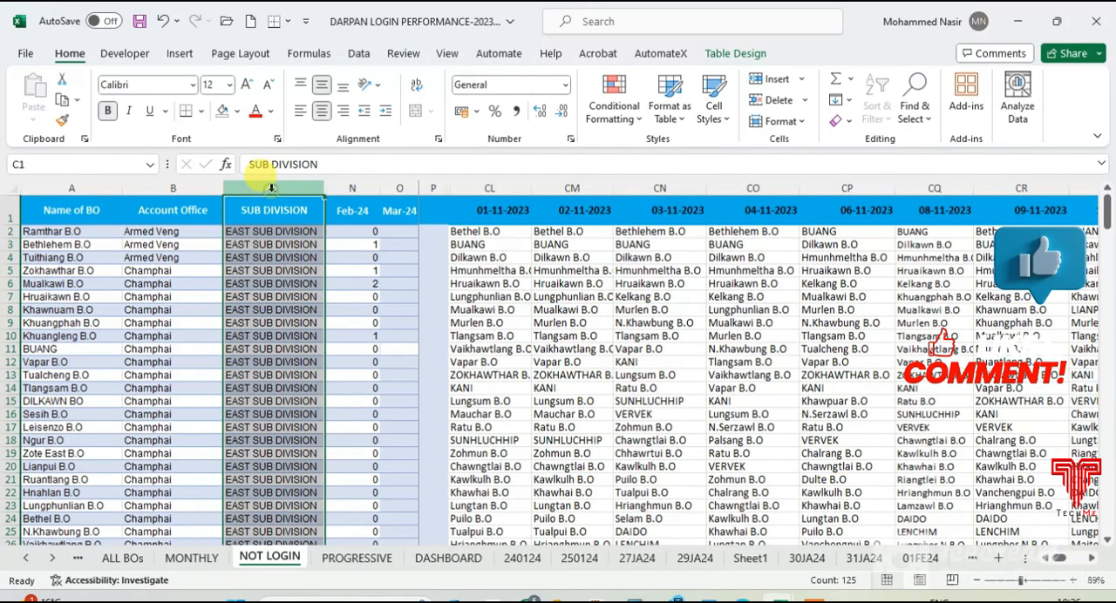
{"action": "left_click", "coordinate": [258, 234]}
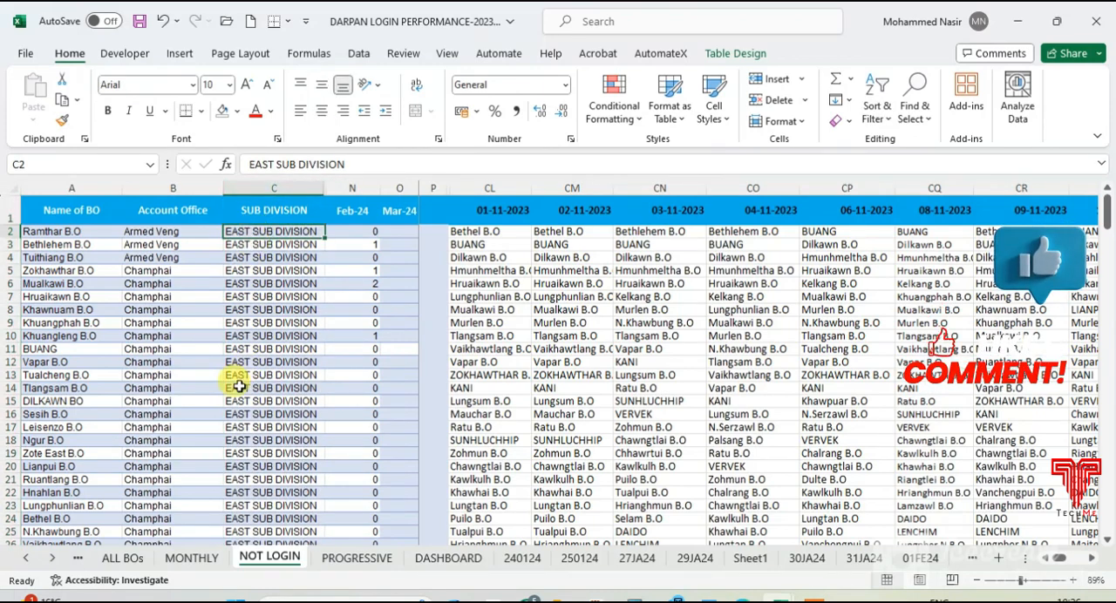
- On the MONTHLY sheet, insert one more 0 before the second 1 in the column array of B6's SORT/FILTER formula
{"action": "left_click", "coordinate": [190, 558]}
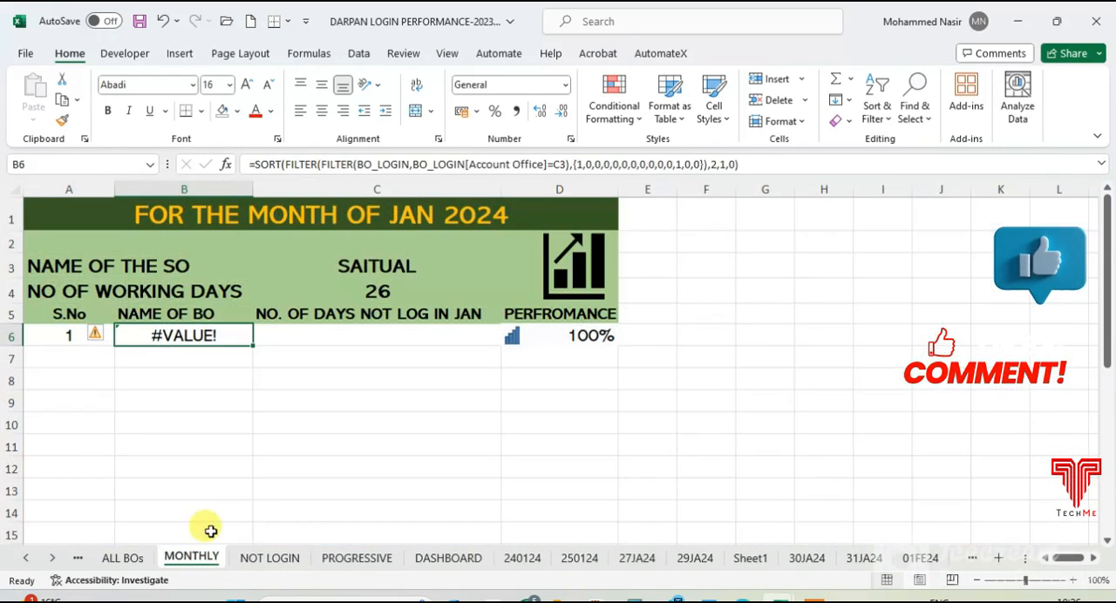
{"action": "left_click", "coordinate": [679, 166]}
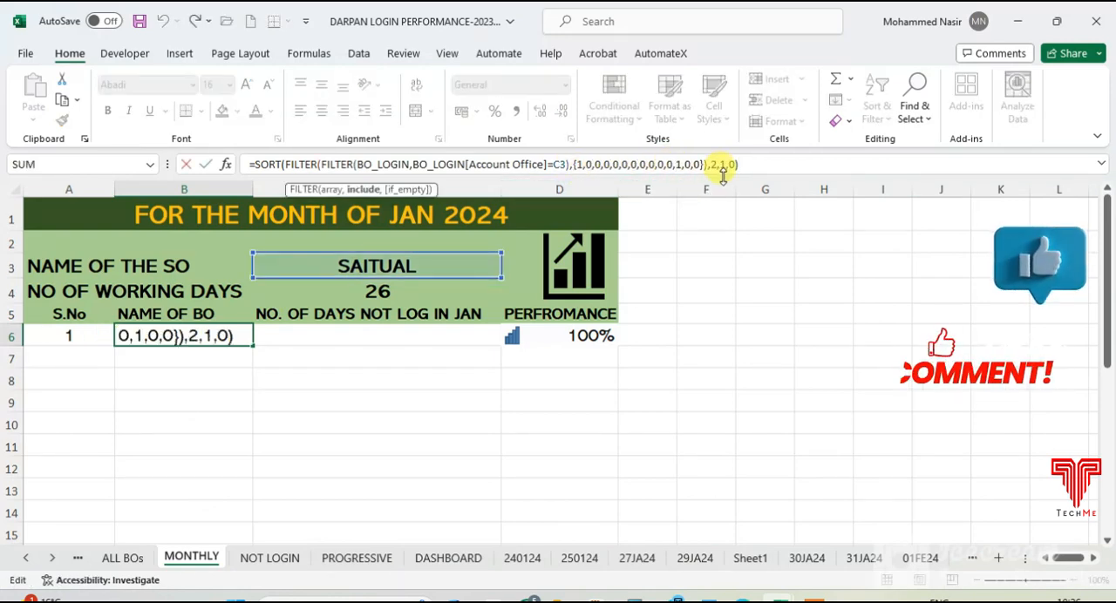
{"action": "type", "text": "1"}
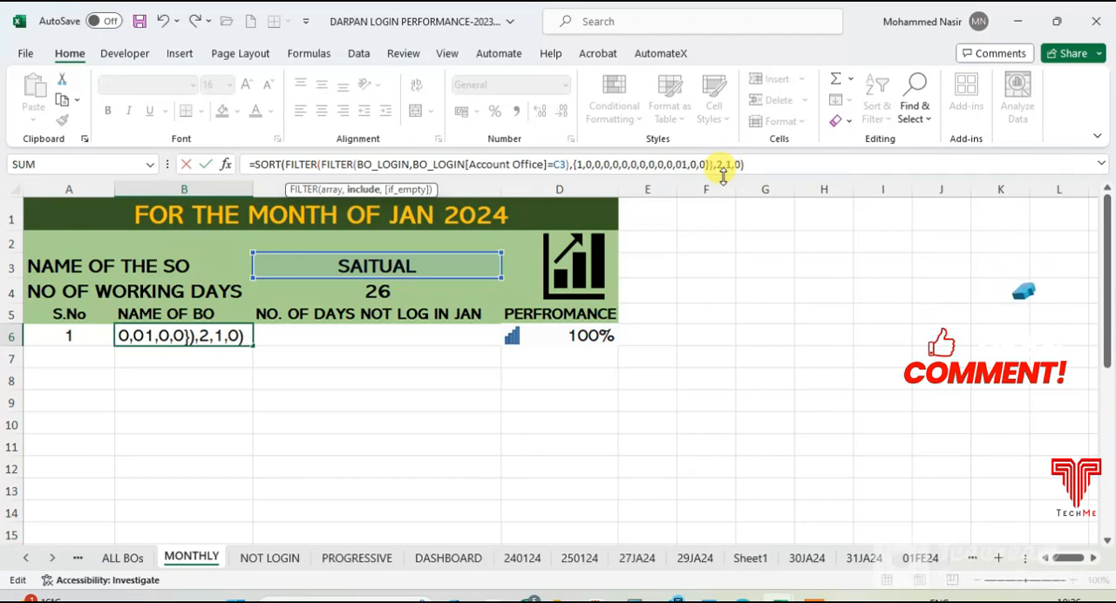
{"action": "type", "text": ","}
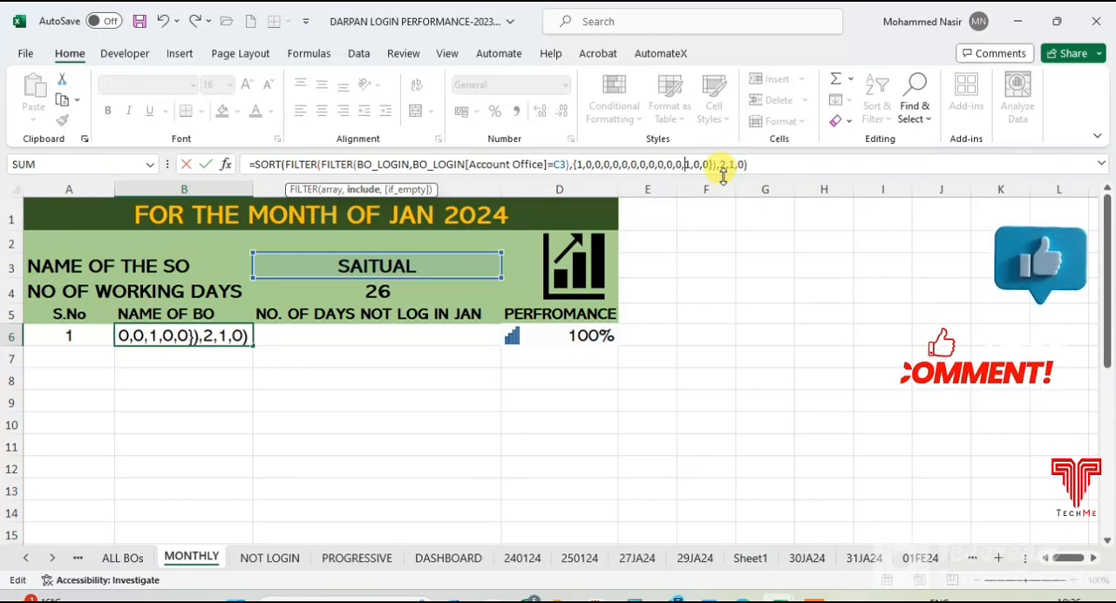
{"action": "key", "text": "Return"}
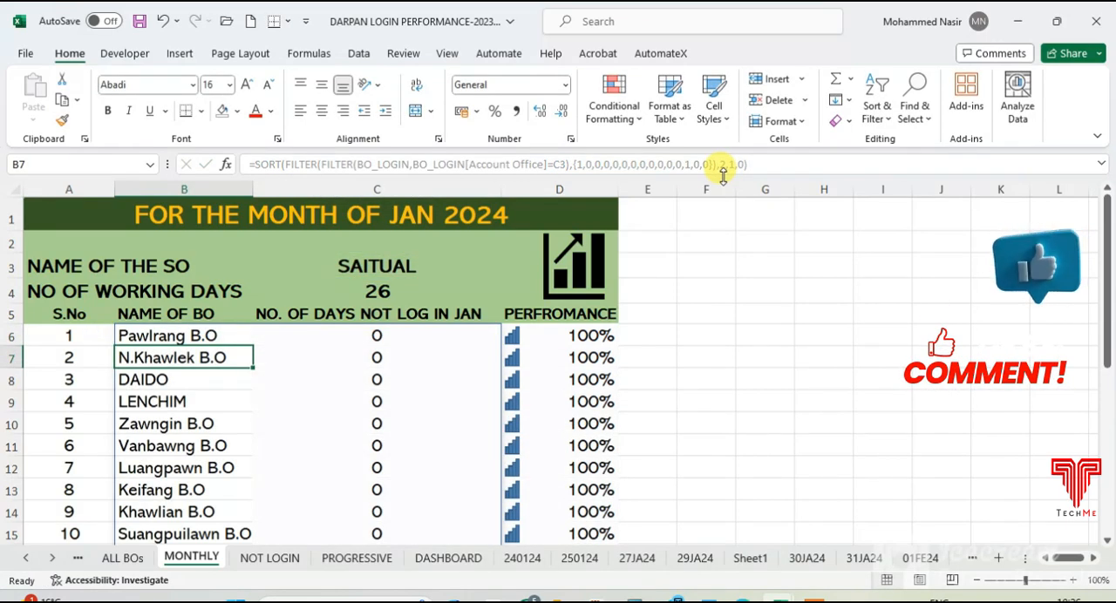
- Review the BO list and highlight the rows from Sihfa B.O to N.E.Bualpui B.O, B20:D27
{"action": "scroll", "coordinate": [378, 374], "scroll_direction": "down", "scroll_amount": 3}
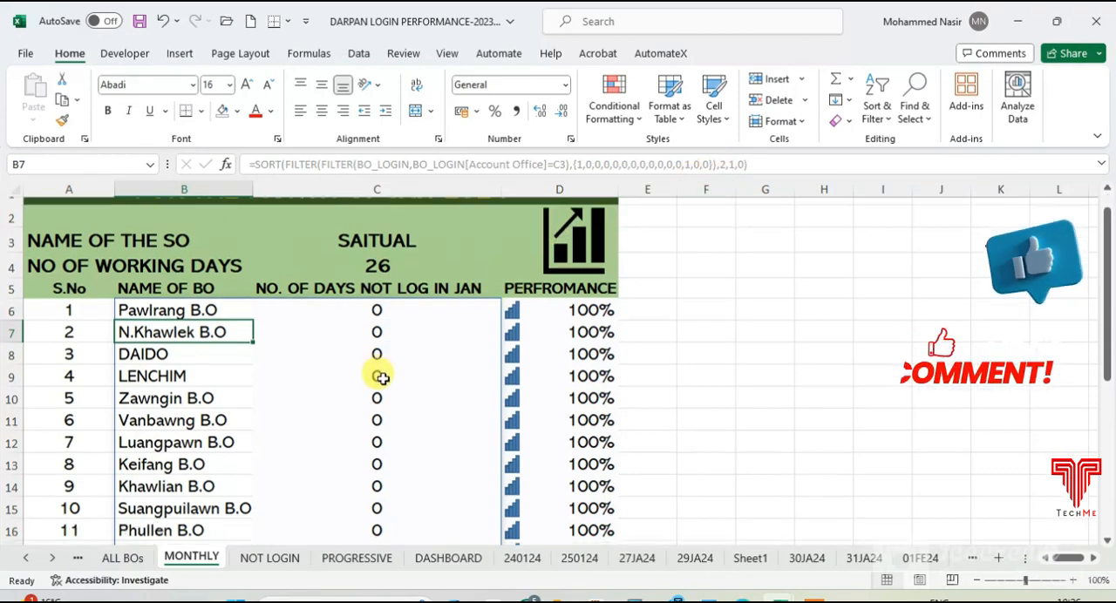
{"action": "scroll", "coordinate": [378, 374], "scroll_direction": "up", "scroll_amount": 3}
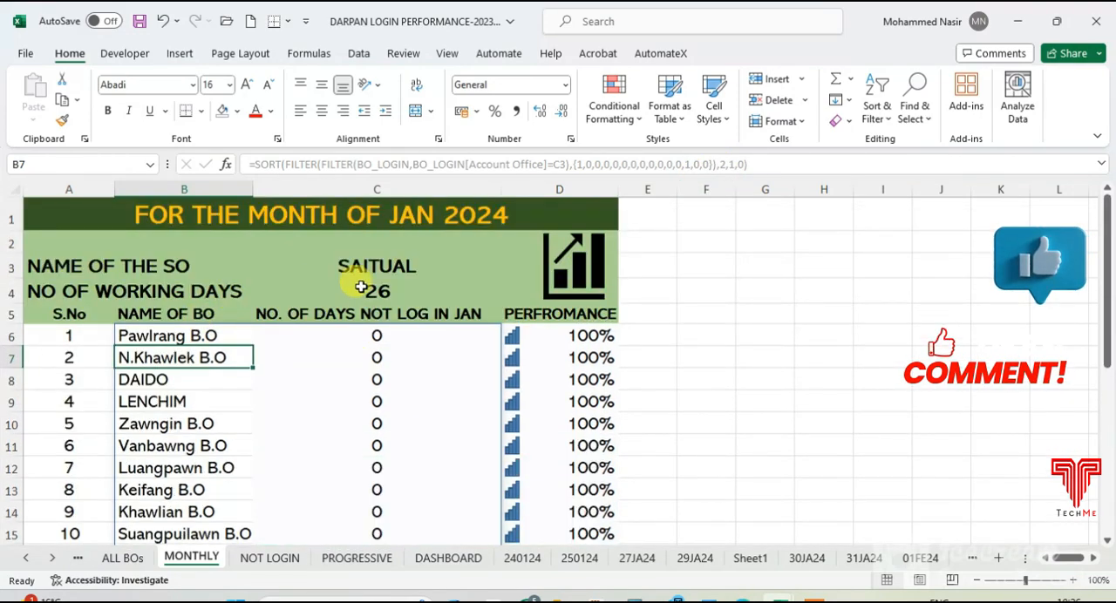
{"action": "scroll", "coordinate": [311, 398], "scroll_direction": "down", "scroll_amount": 6}
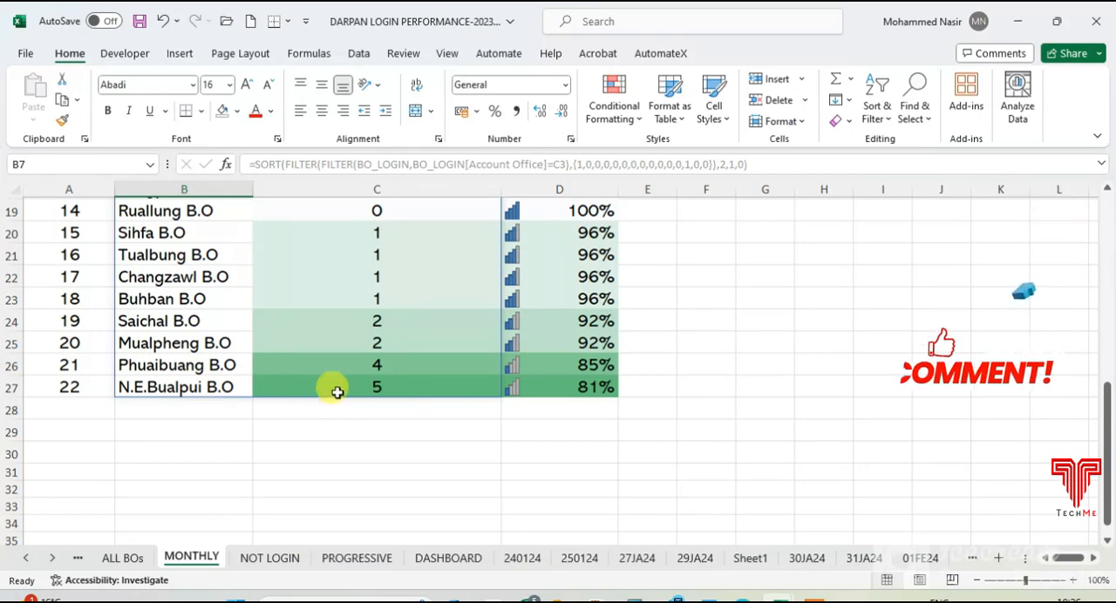
{"action": "scroll", "coordinate": [388, 393], "scroll_direction": "up", "scroll_amount": 1}
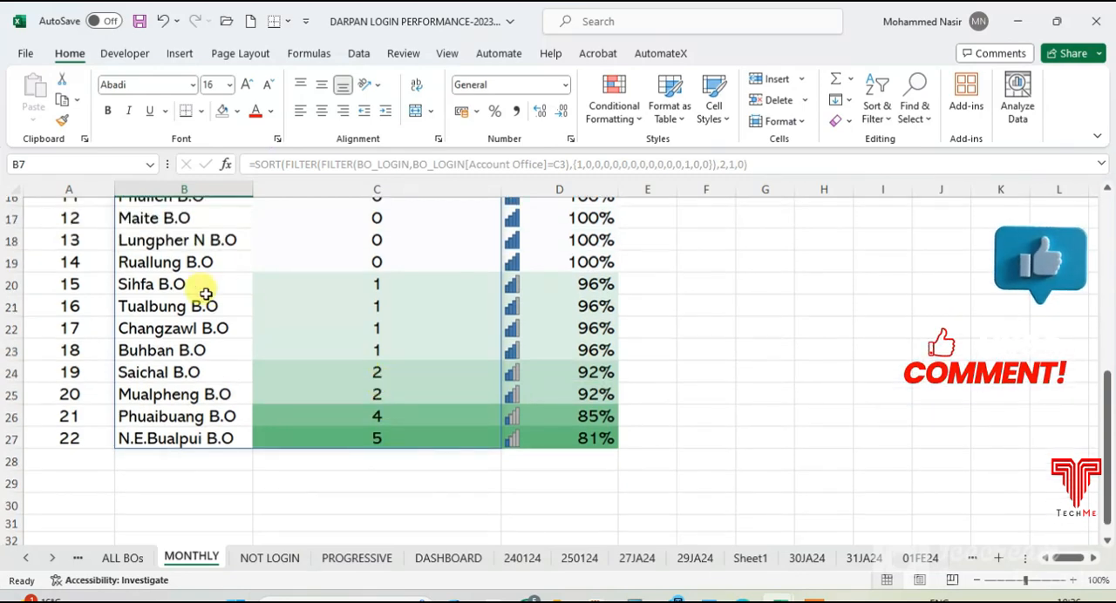
{"action": "left_click", "coordinate": [129, 284]}
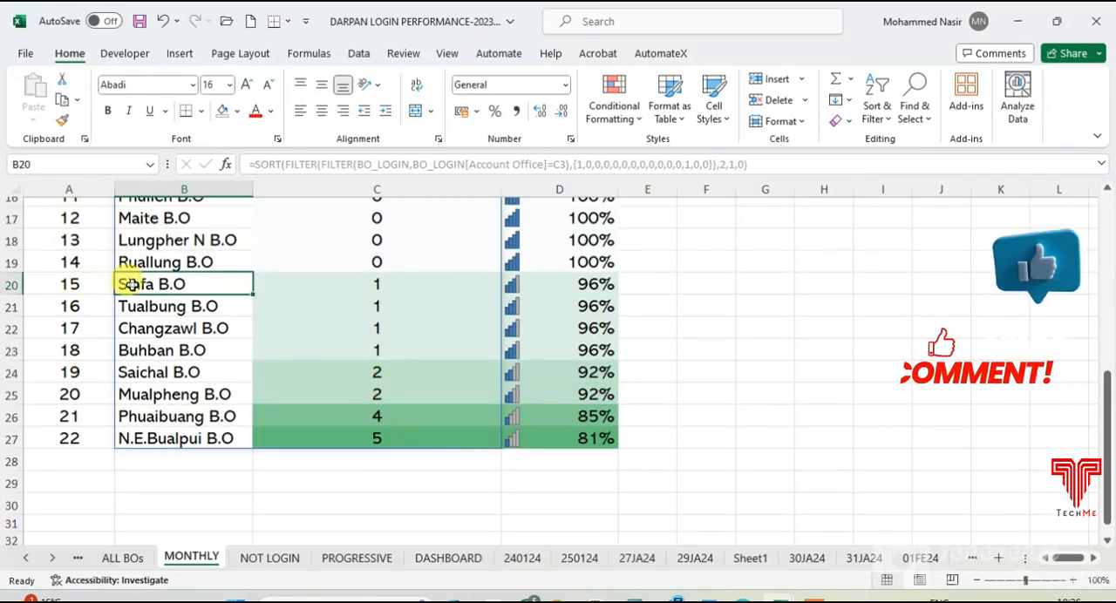
{"action": "left_click_drag", "start_coordinate": [190, 289], "coordinate": [587, 443]}
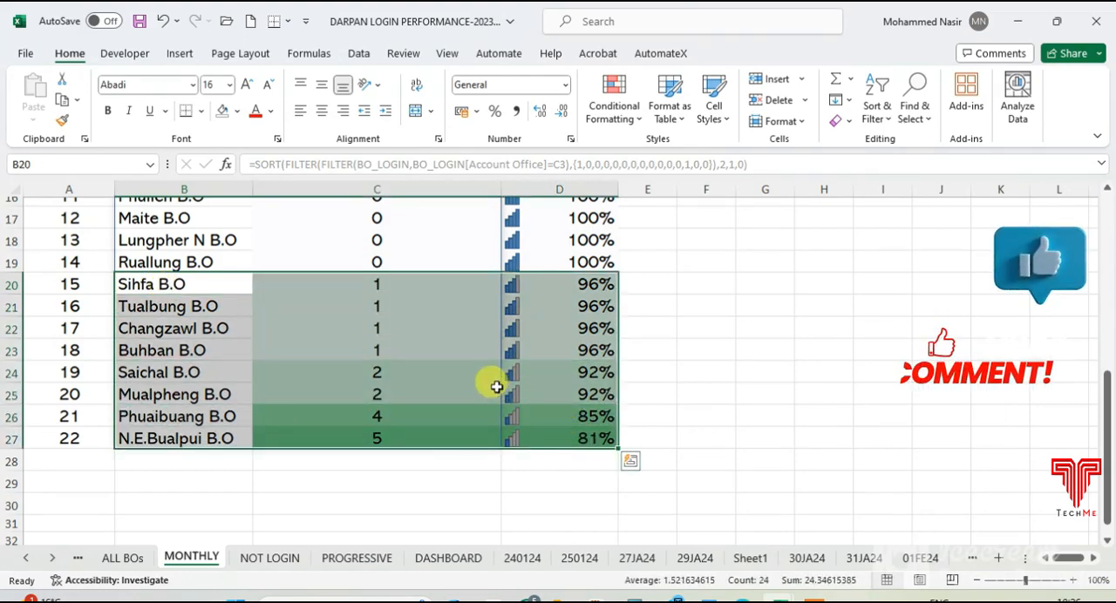
- Examine how the days-not-logged-in counts in column C are ordered from the first BO to the last
{"action": "scroll", "coordinate": [494, 381], "scroll_direction": "up", "scroll_amount": 5}
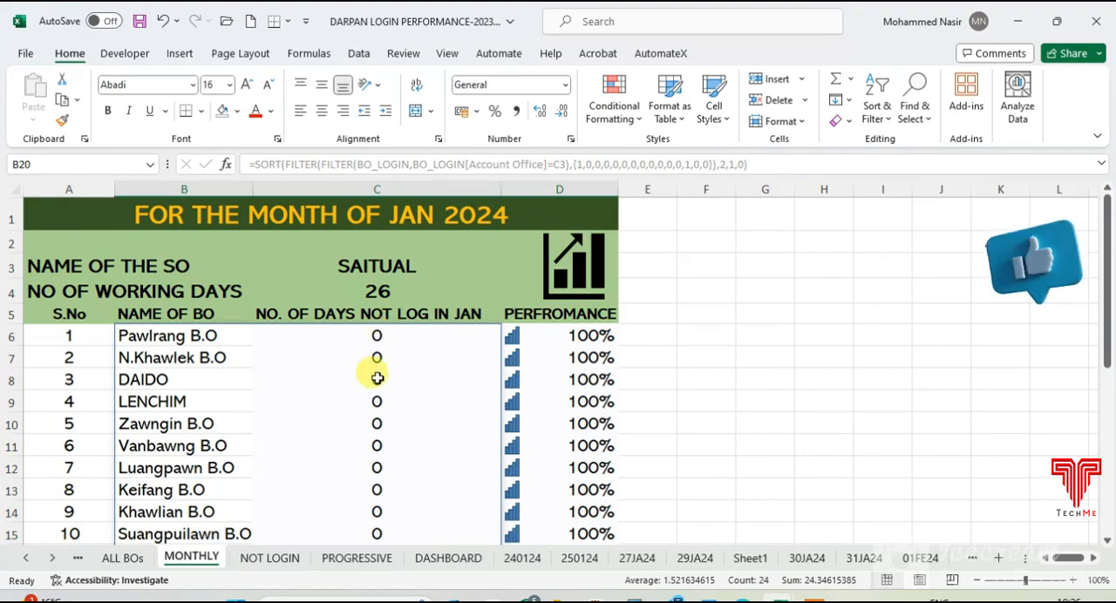
{"action": "scroll", "coordinate": [501, 379], "scroll_direction": "down", "scroll_amount": 6}
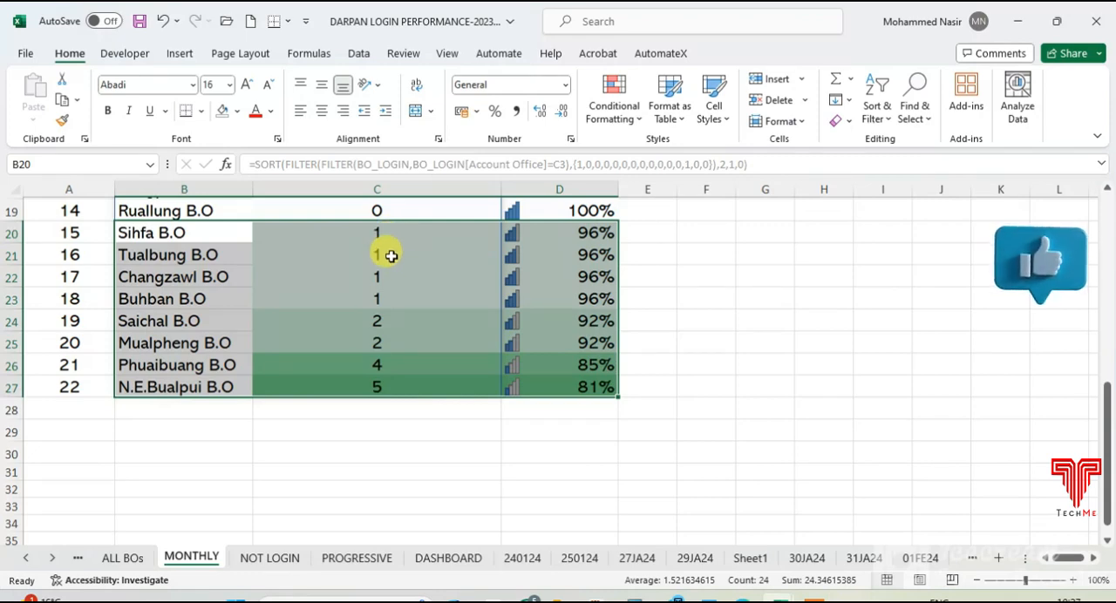
{"action": "left_click", "coordinate": [389, 322]}
{"action": "left_click", "coordinate": [386, 343]}
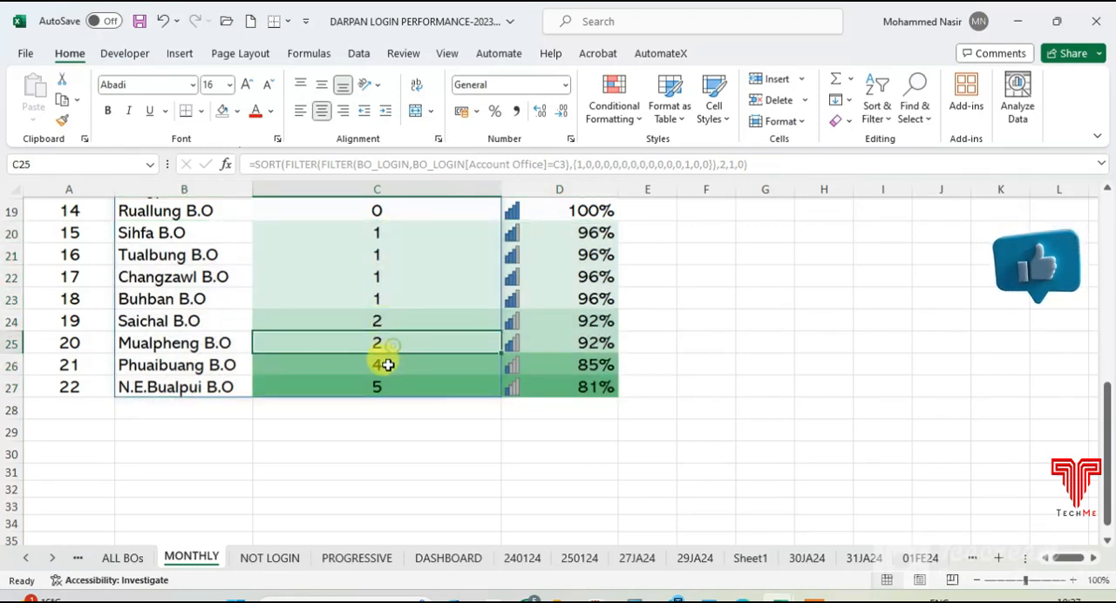
{"action": "left_click", "coordinate": [386, 365]}
{"action": "left_click", "coordinate": [388, 387]}
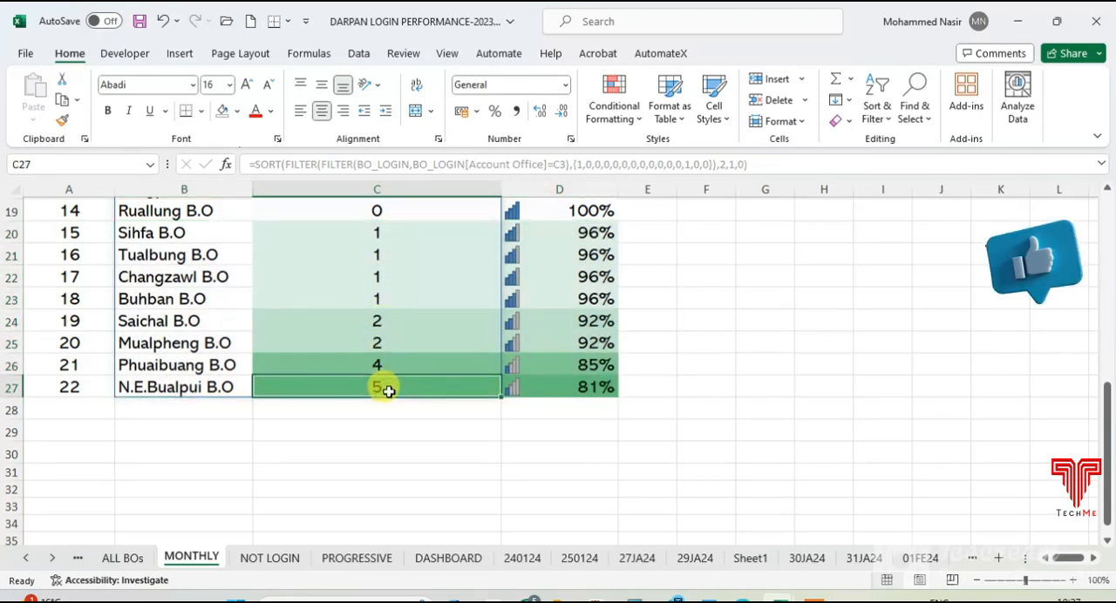
{"action": "scroll", "coordinate": [388, 391], "scroll_direction": "up", "scroll_amount": 2}
{"action": "scroll", "coordinate": [388, 392], "scroll_direction": "down", "scroll_amount": 2}
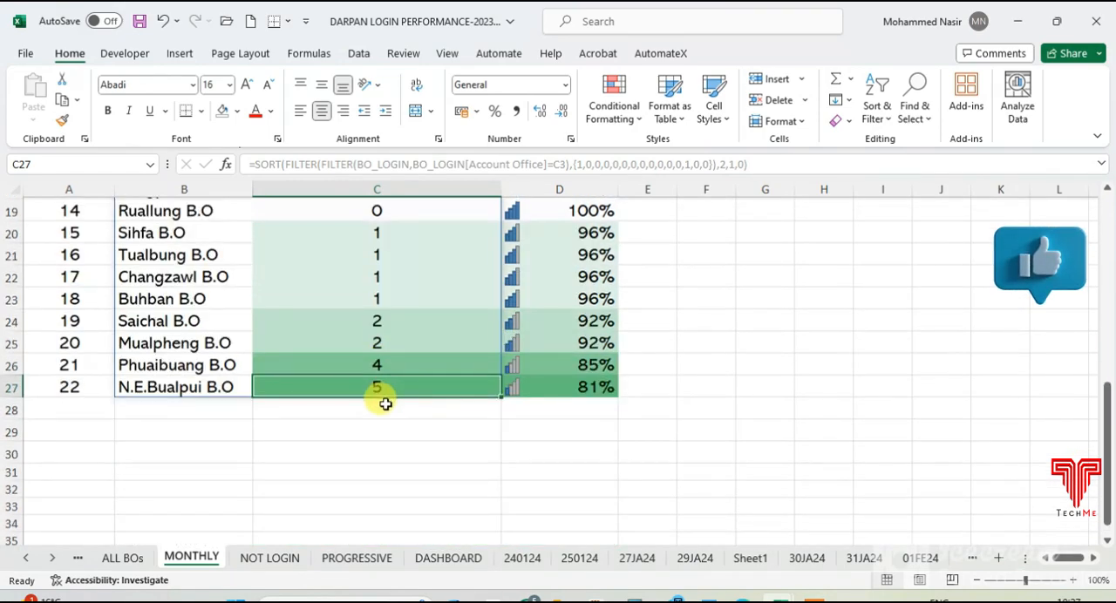
{"action": "scroll", "coordinate": [384, 403], "scroll_direction": "up", "scroll_amount": 6}
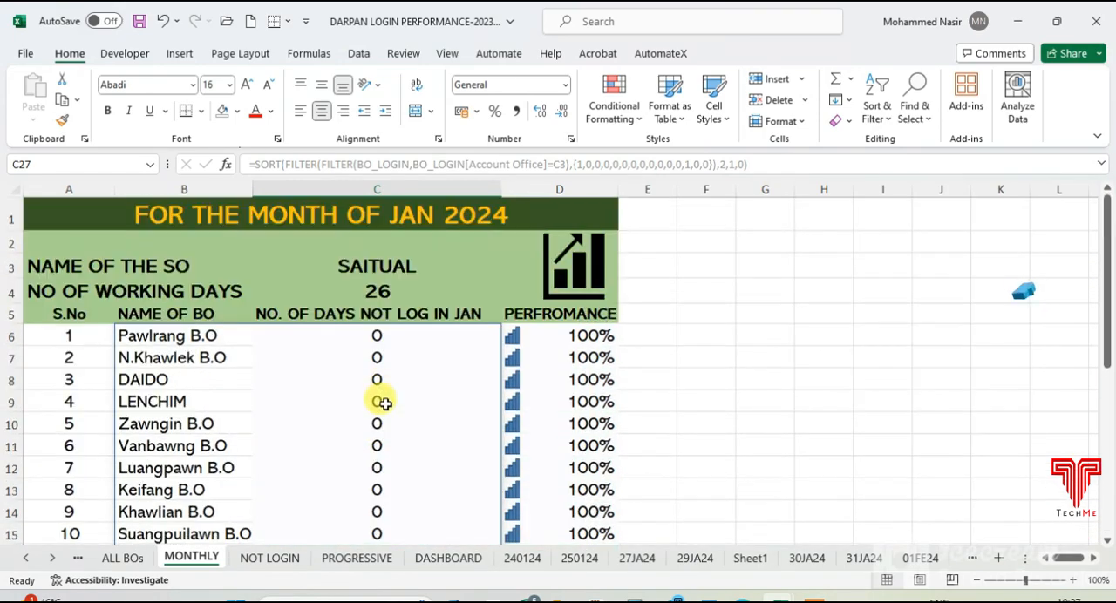
{"action": "scroll", "coordinate": [374, 399], "scroll_direction": "down", "scroll_amount": 3}
{"action": "scroll", "coordinate": [370, 401], "scroll_direction": "down", "scroll_amount": 4}
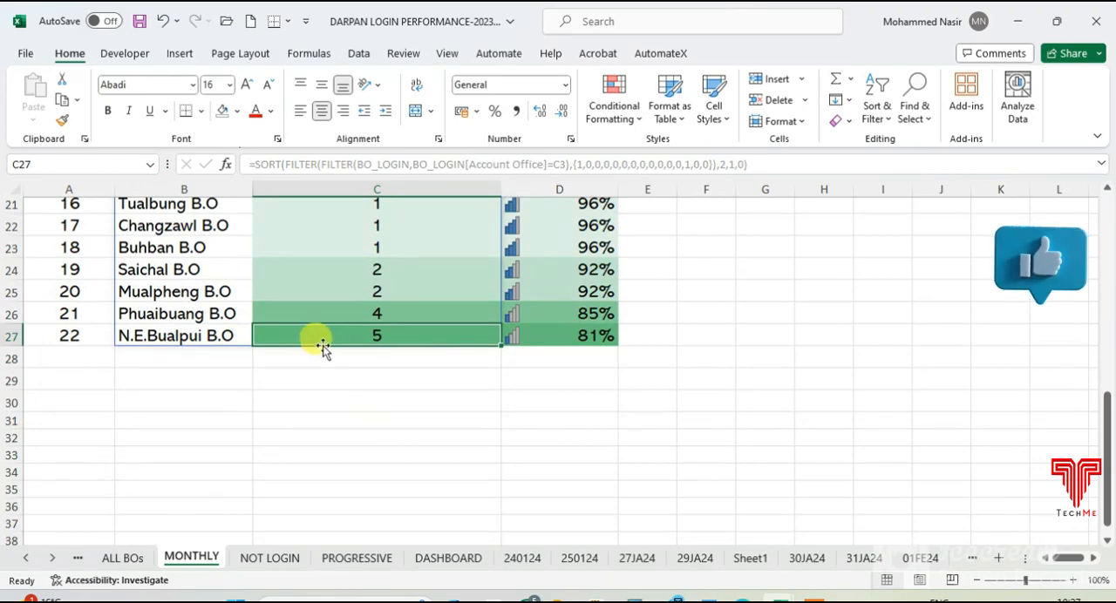
{"action": "scroll", "coordinate": [395, 341], "scroll_direction": "up", "scroll_amount": 2}
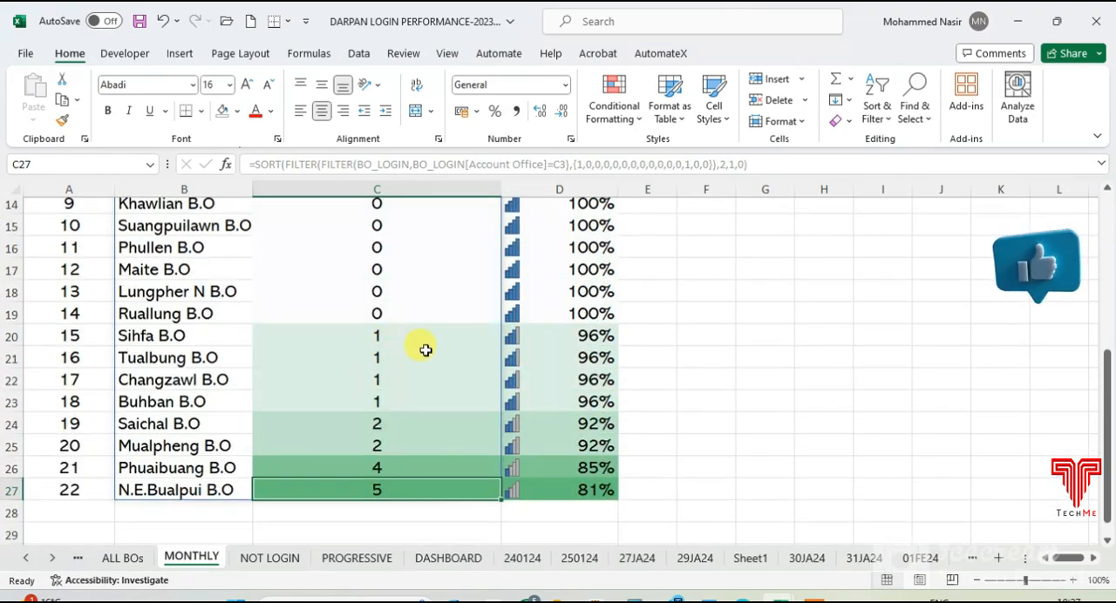
{"action": "scroll", "coordinate": [426, 349], "scroll_direction": "up", "scroll_amount": 1}
{"action": "scroll", "coordinate": [427, 349], "scroll_direction": "up", "scroll_amount": 3}
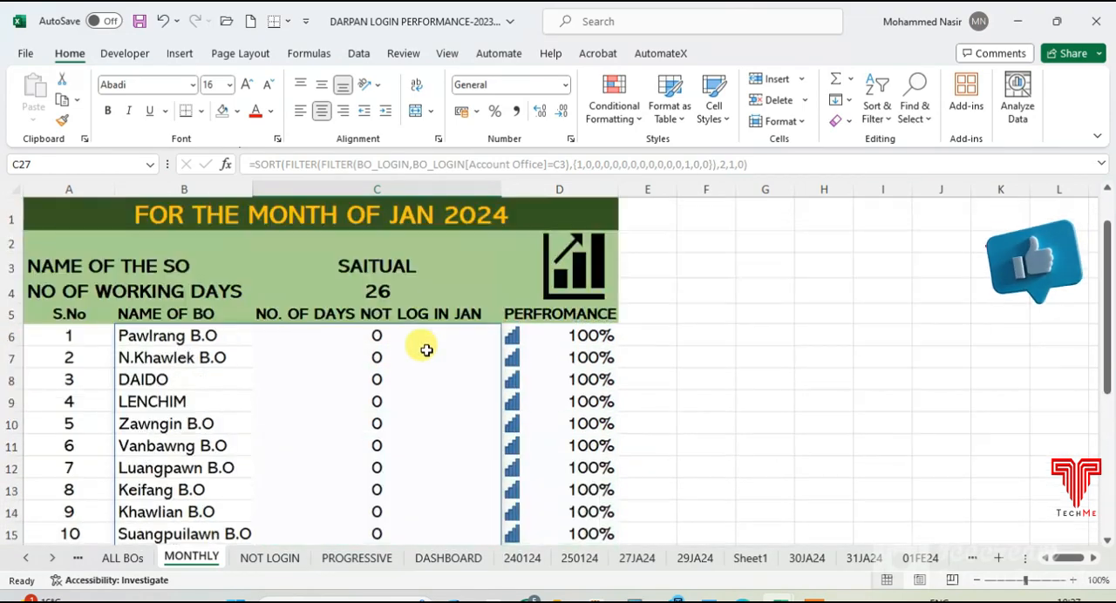
- Change the sort order argument of the SORT formula in B6 to -1 for descending order
{"action": "left_click", "coordinate": [413, 337]}
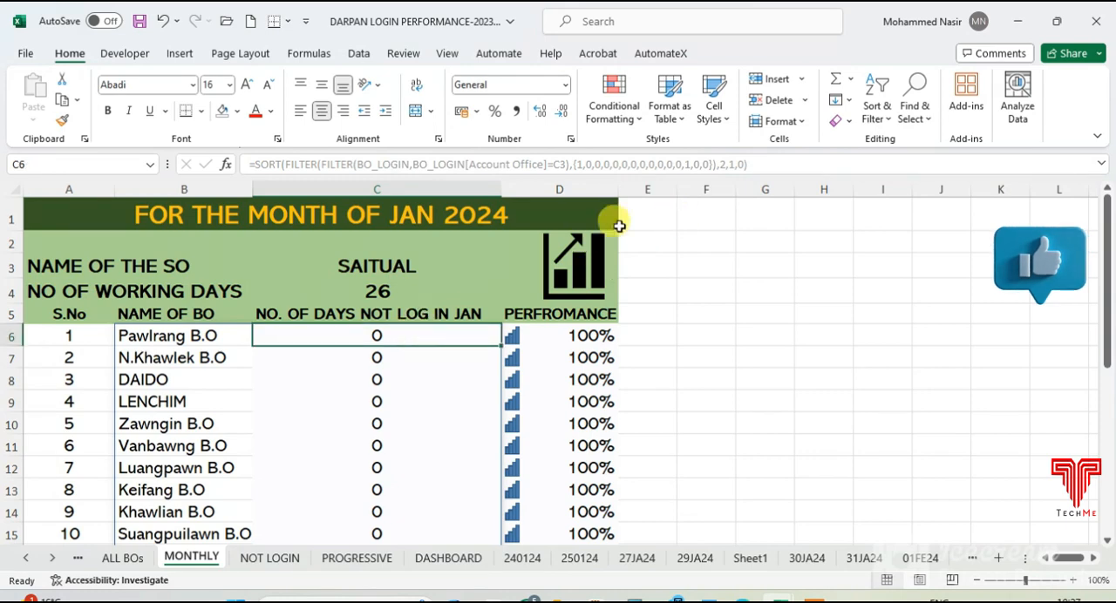
{"action": "left_click", "coordinate": [178, 336]}
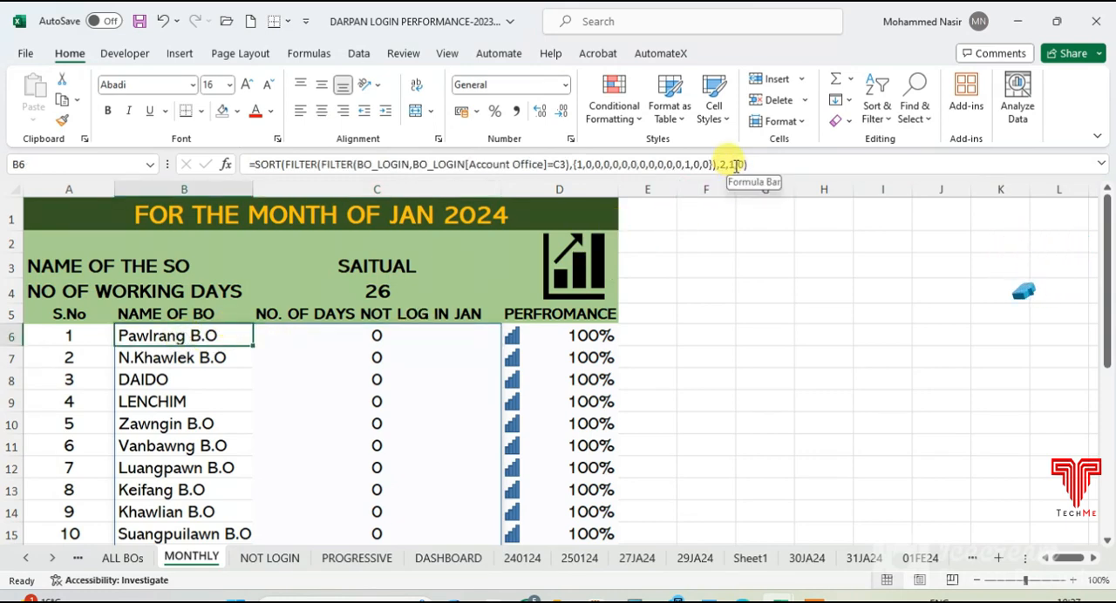
{"action": "left_click", "coordinate": [730, 166]}
{"action": "type", "text": "-"}
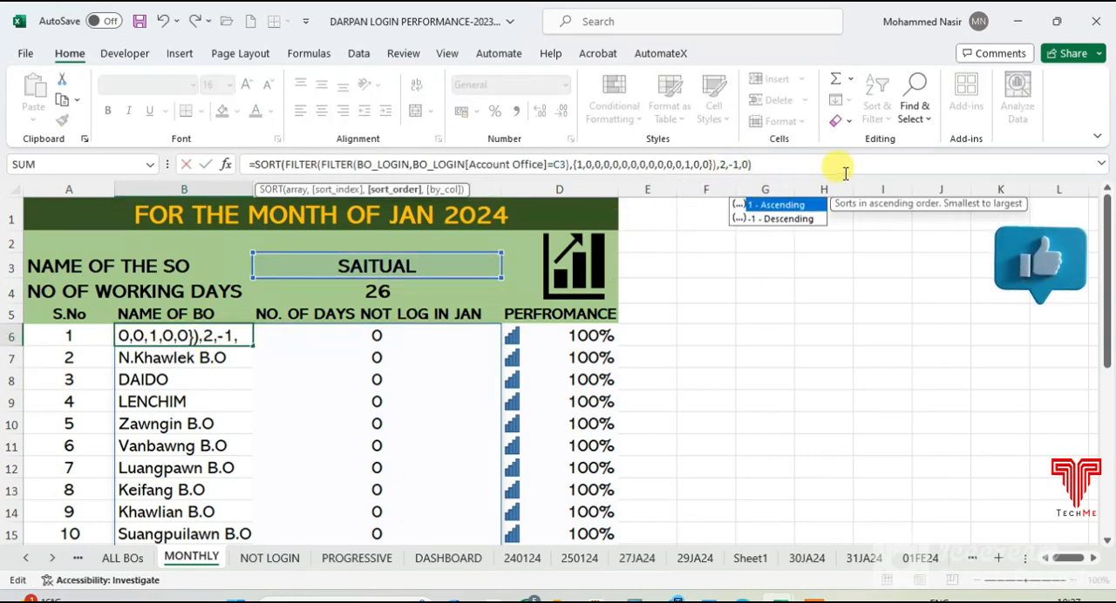
{"action": "key", "text": "Return"}
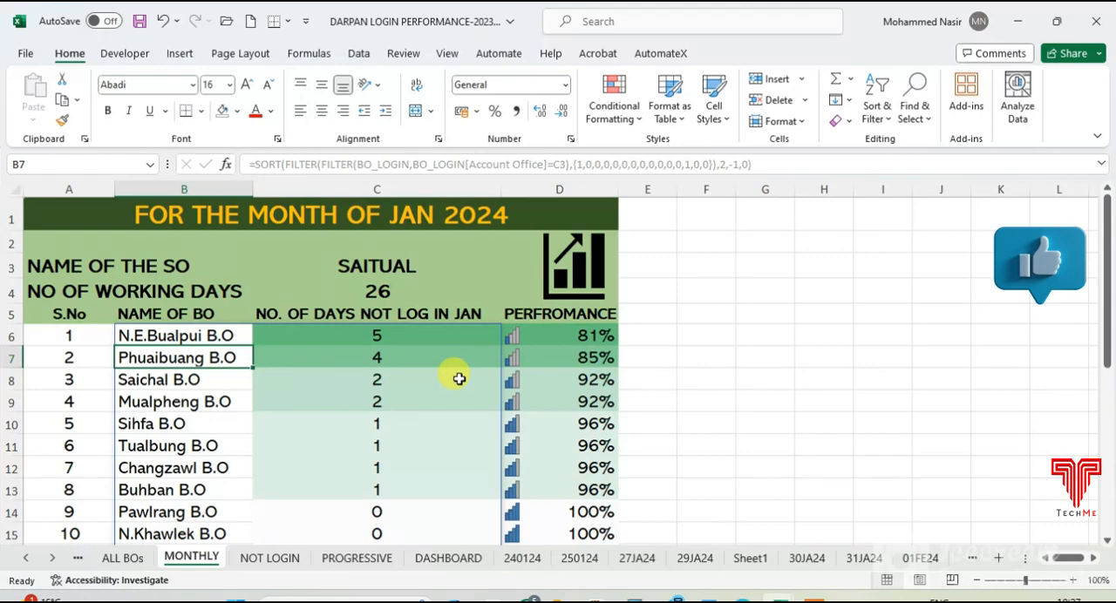
- Set the name of the SO in C3 to DARLAWN and check its BO list
{"action": "left_click", "coordinate": [380, 265]}
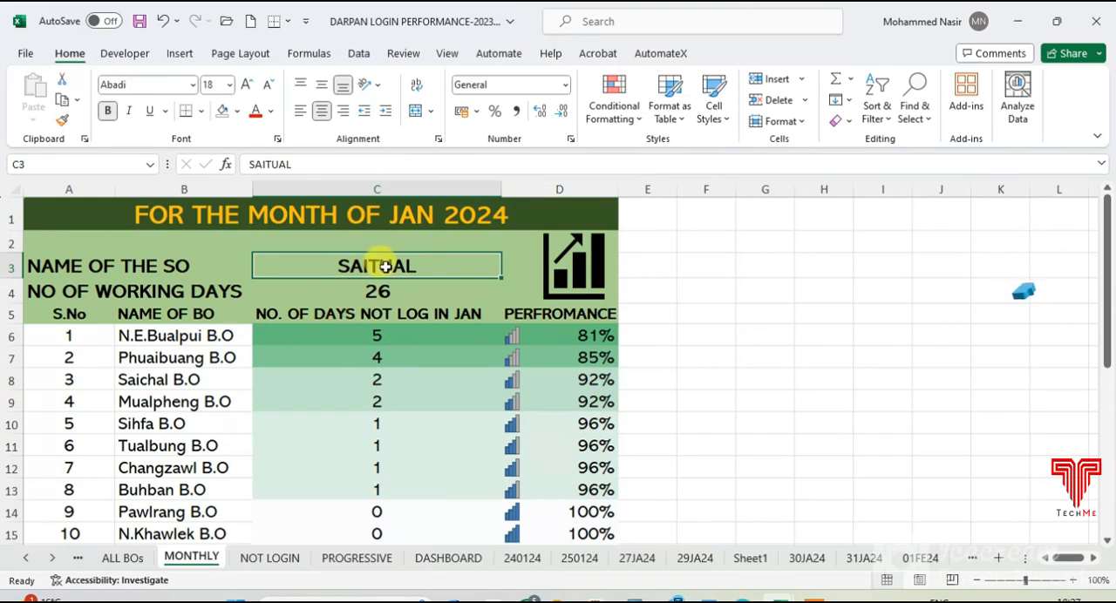
{"action": "type", "text": "D"}
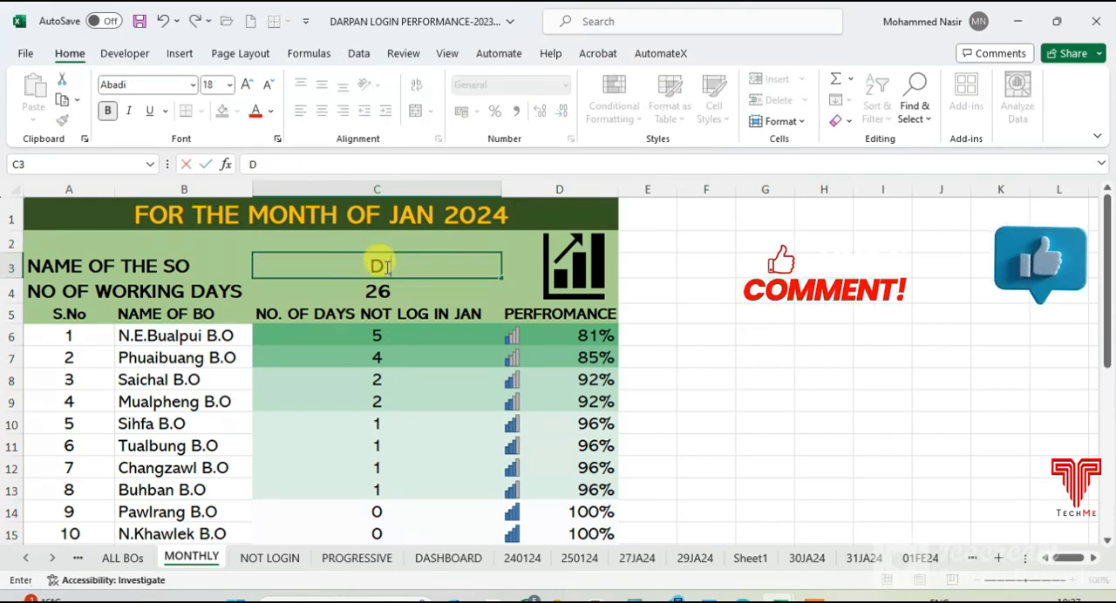
{"action": "type", "text": "ARLAWN"}
{"action": "key", "text": "Return"}
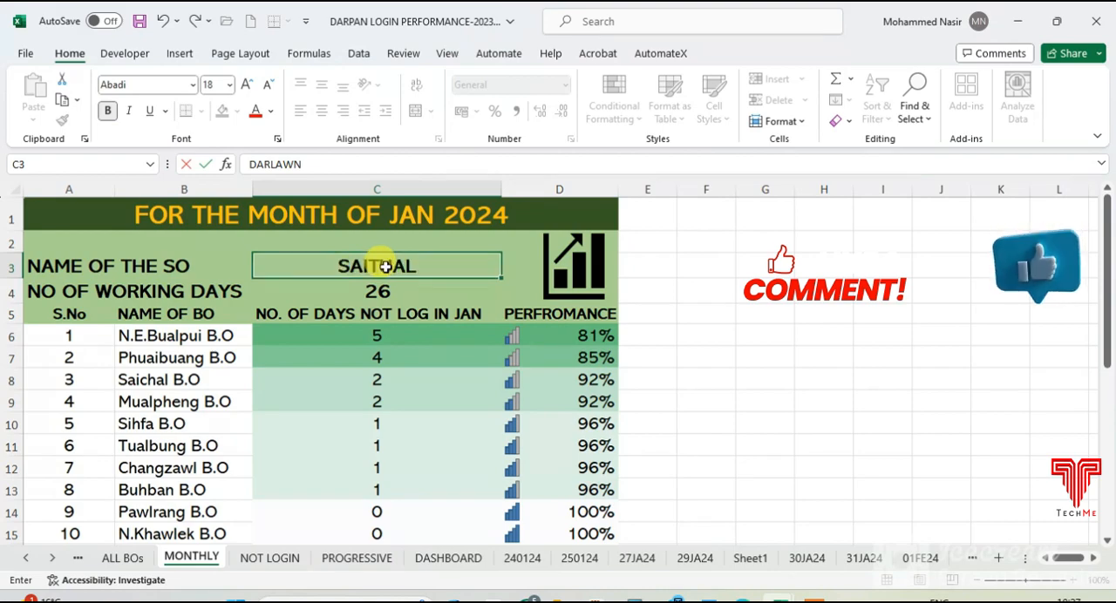
{"action": "scroll", "coordinate": [375, 357], "scroll_direction": "down", "scroll_amount": 3}
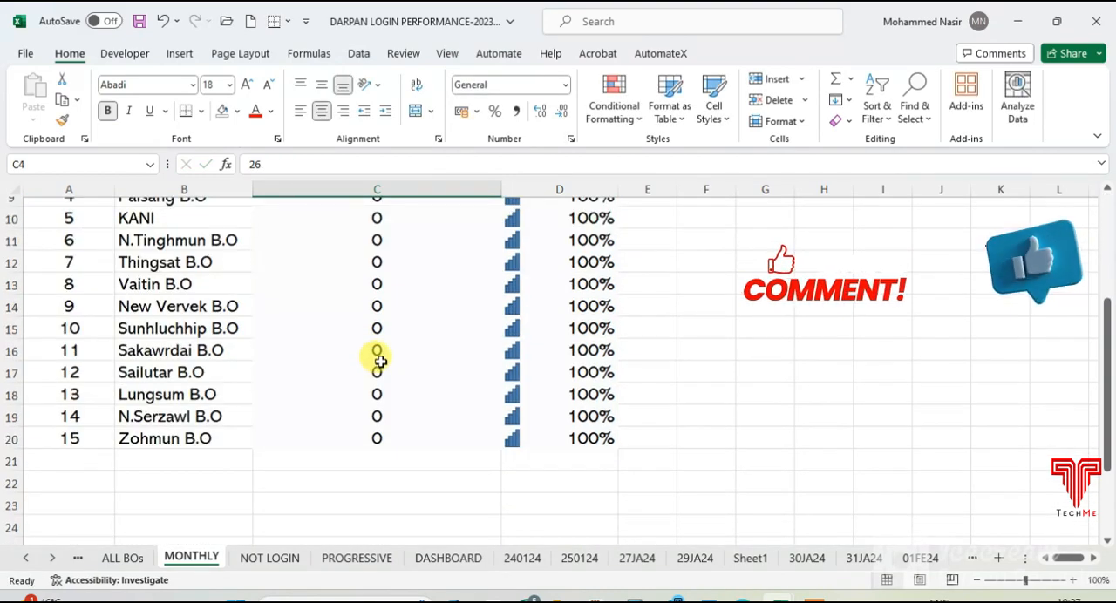
- Finish checking the DARLAWN BO list and set the name of the SO in C3 to ZEMABAWK
{"action": "scroll", "coordinate": [380, 357], "scroll_direction": "up", "scroll_amount": 2}
{"action": "scroll", "coordinate": [380, 356], "scroll_direction": "down", "scroll_amount": 1}
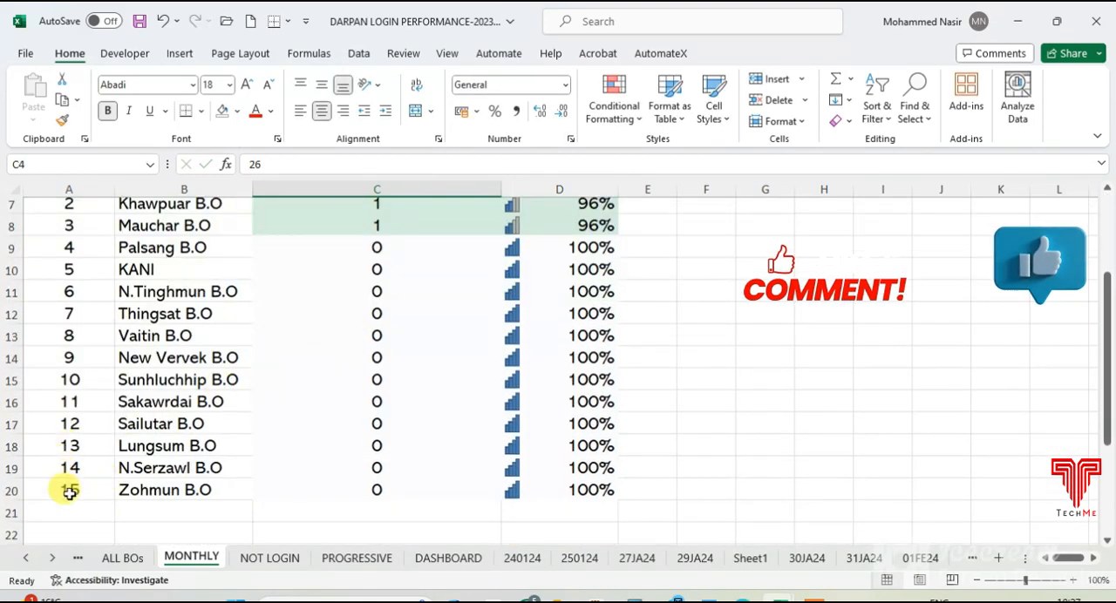
{"action": "scroll", "coordinate": [336, 451], "scroll_direction": "up", "scroll_amount": 2}
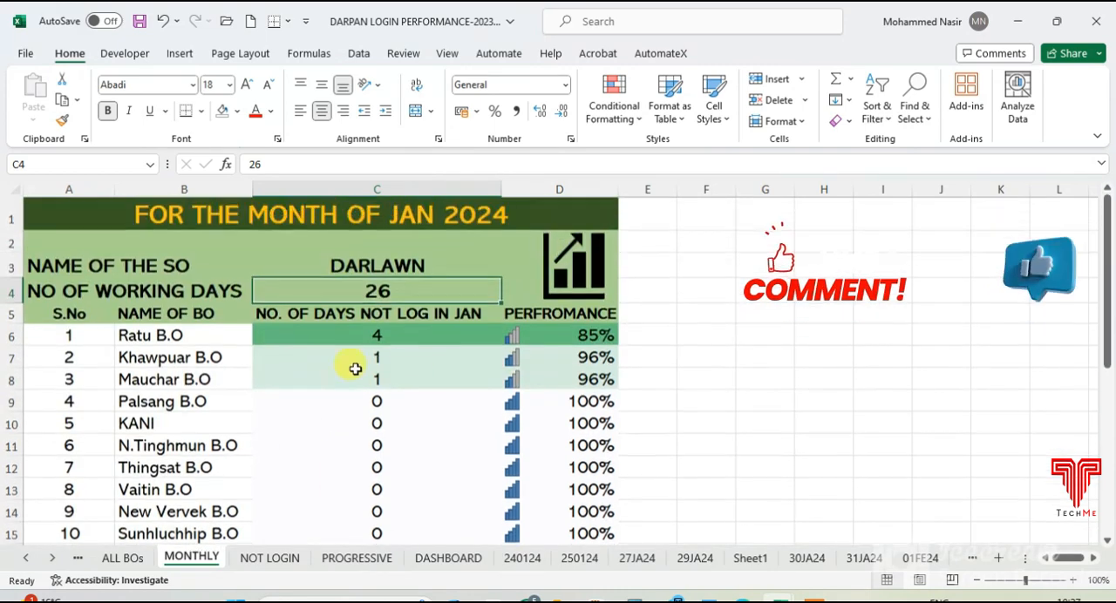
{"action": "left_click", "coordinate": [383, 266]}
{"action": "double_click", "coordinate": [383, 266]}
{"action": "type", "text": "ZEMABAWK"}
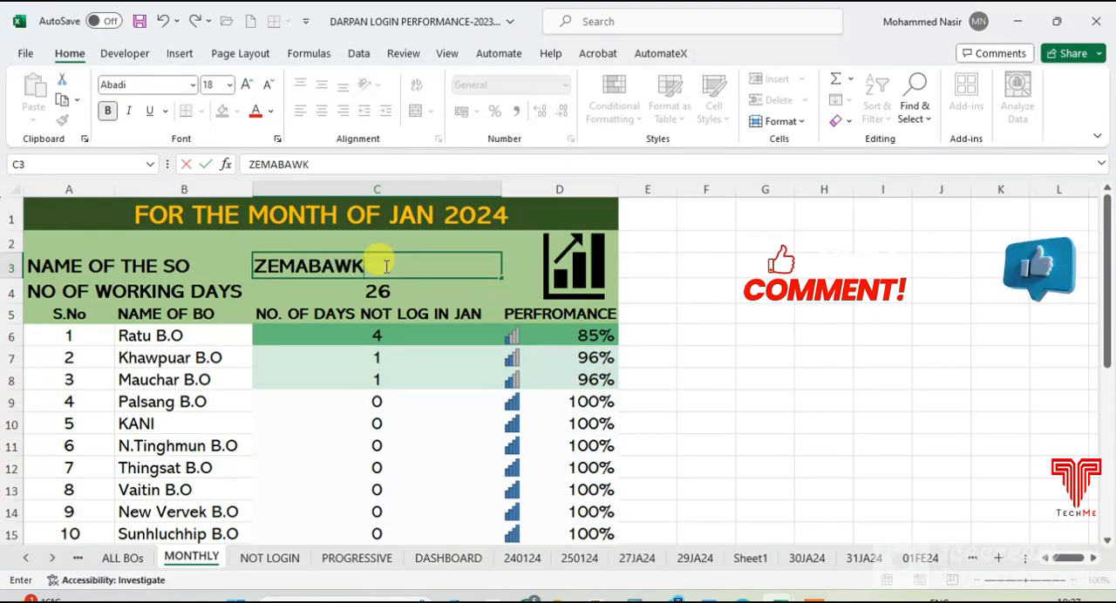
{"action": "key", "text": "Return"}
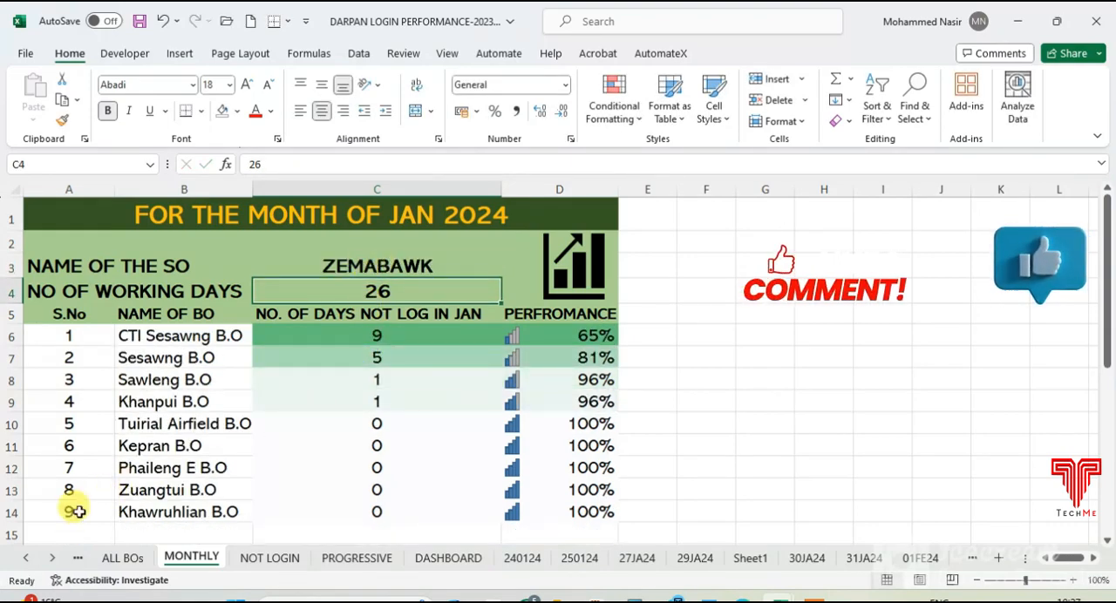
- Set the name of the SO in C3 to CHAMPHAI and check its BO list down to the last row
{"action": "left_click", "coordinate": [352, 259]}
{"action": "type", "text": "CH"}
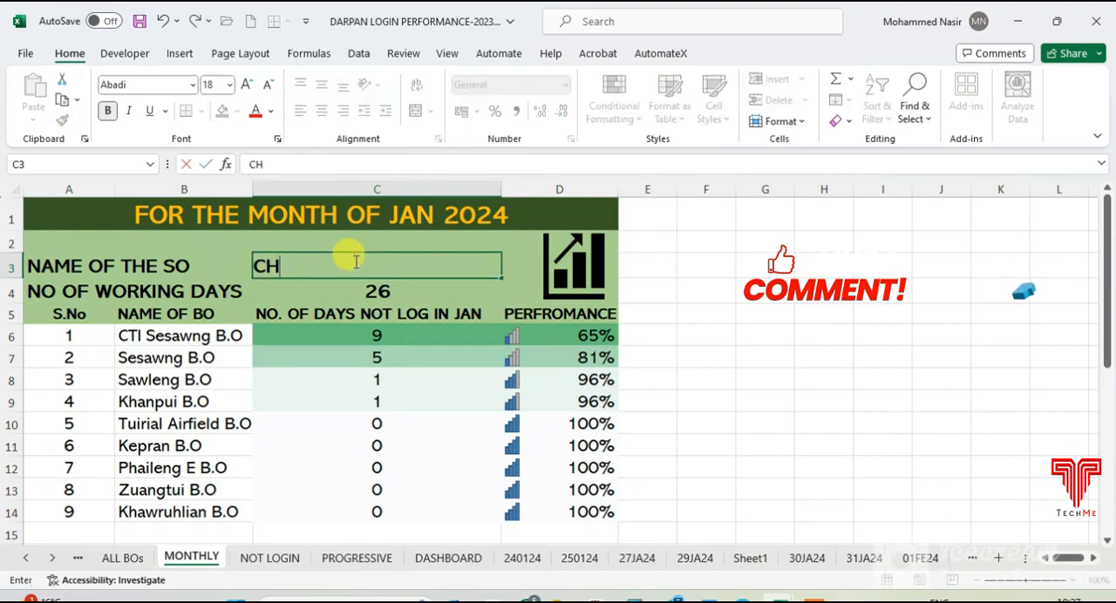
{"action": "type", "text": "AMPHAI"}
{"action": "key", "text": "Return"}
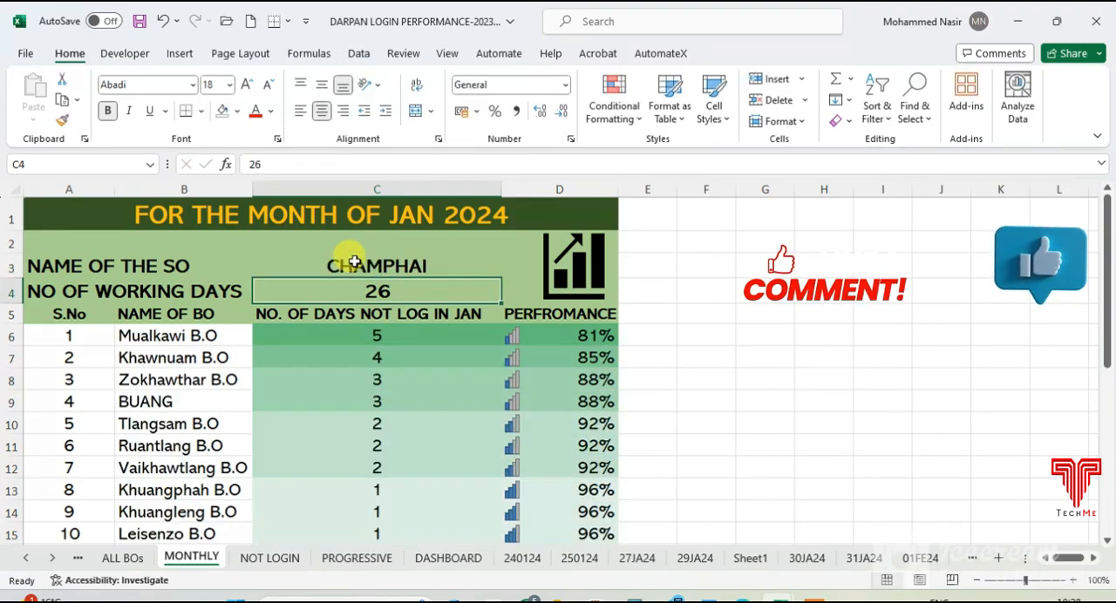
{"action": "scroll", "coordinate": [343, 329], "scroll_direction": "down", "scroll_amount": 3}
{"action": "scroll", "coordinate": [342, 330], "scroll_direction": "down", "scroll_amount": 3}
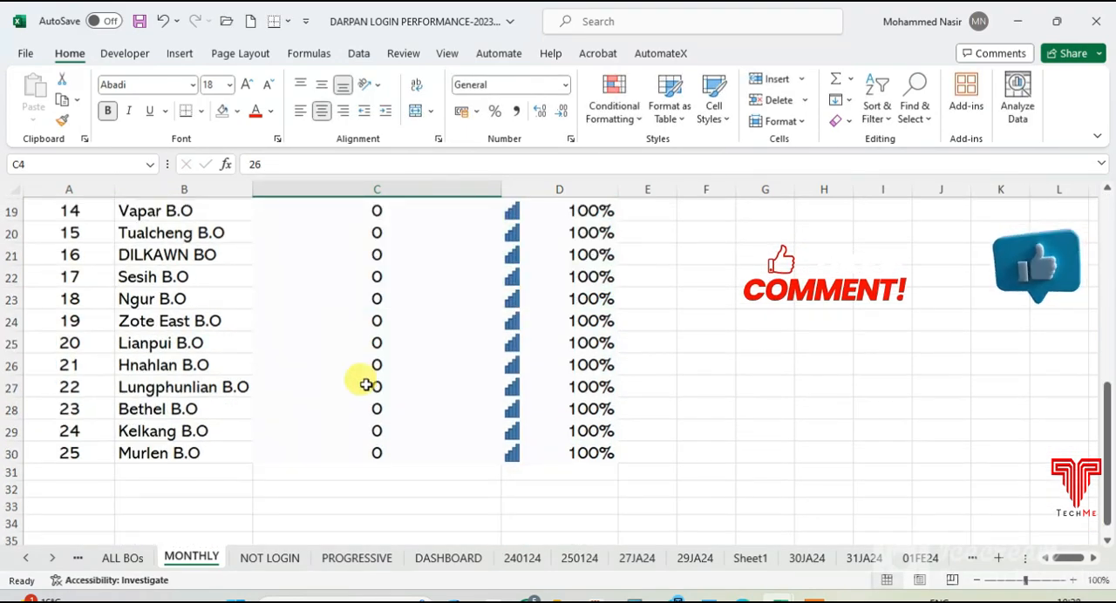
{"action": "scroll", "coordinate": [367, 371], "scroll_direction": "up", "scroll_amount": 6}
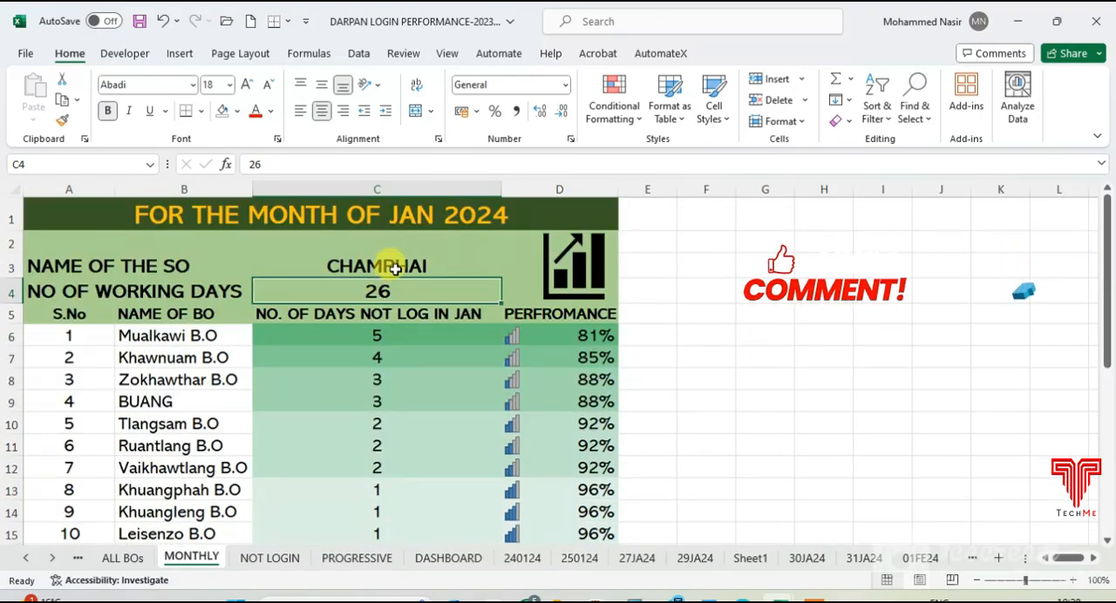
- On the ALL BOs sheet, try DARLAWN as the name of the sub division in C3
{"action": "left_click", "coordinate": [122, 560]}
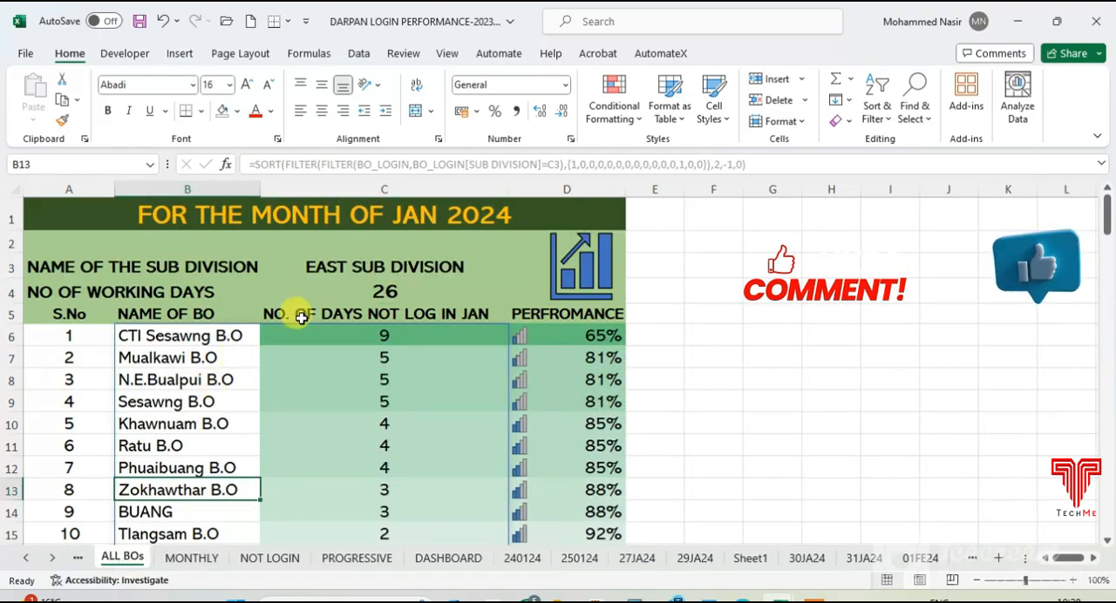
{"action": "left_click", "coordinate": [361, 267]}
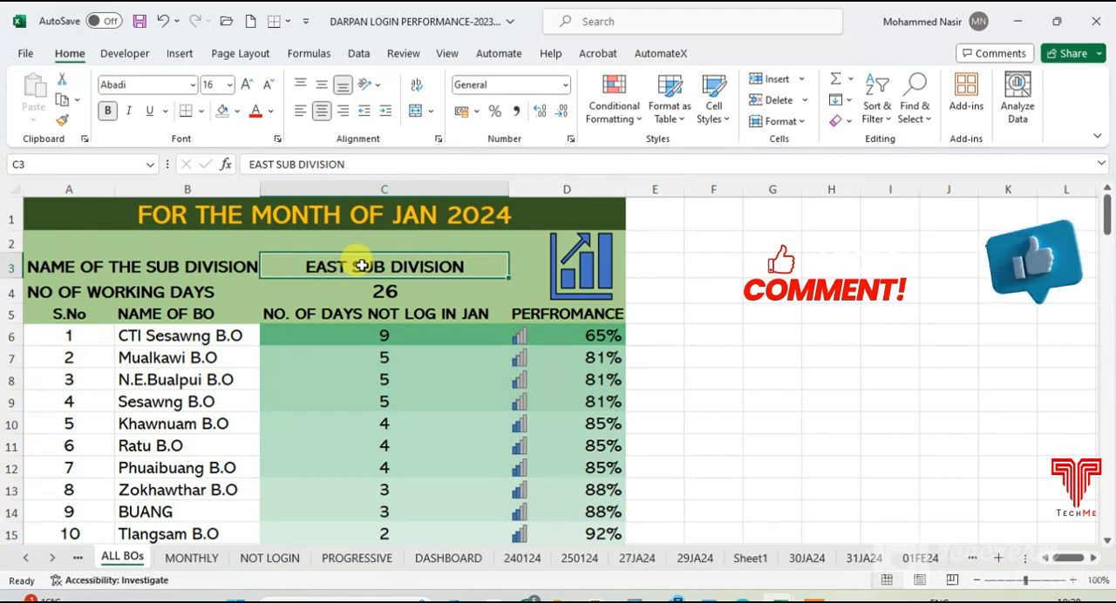
{"action": "key", "text": "BackSpace"}
{"action": "type", "text": "DARLAWN"}
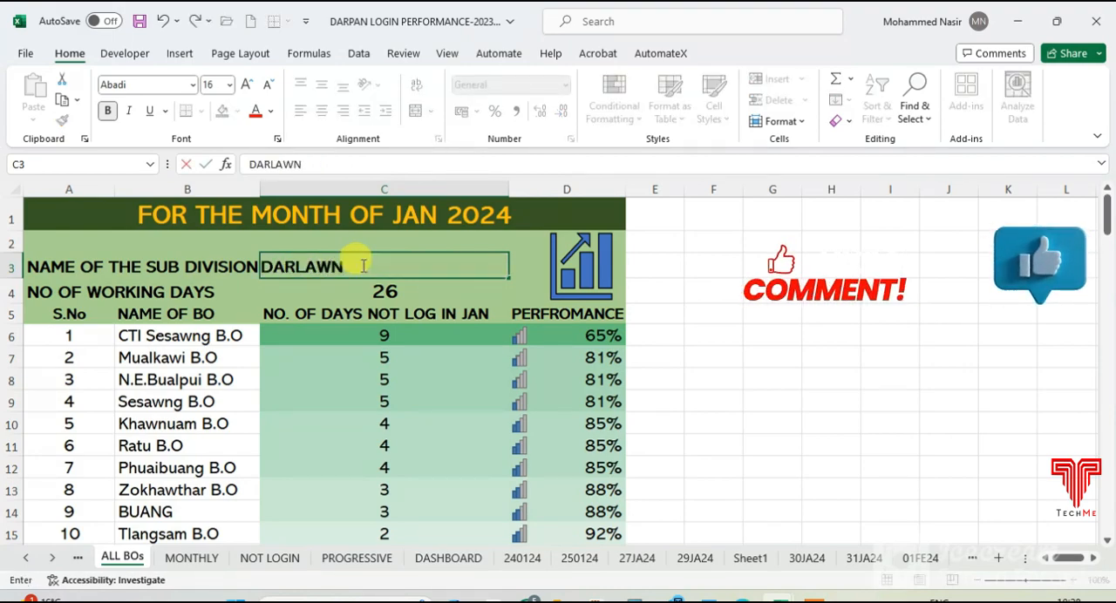
{"action": "key", "text": "Return"}
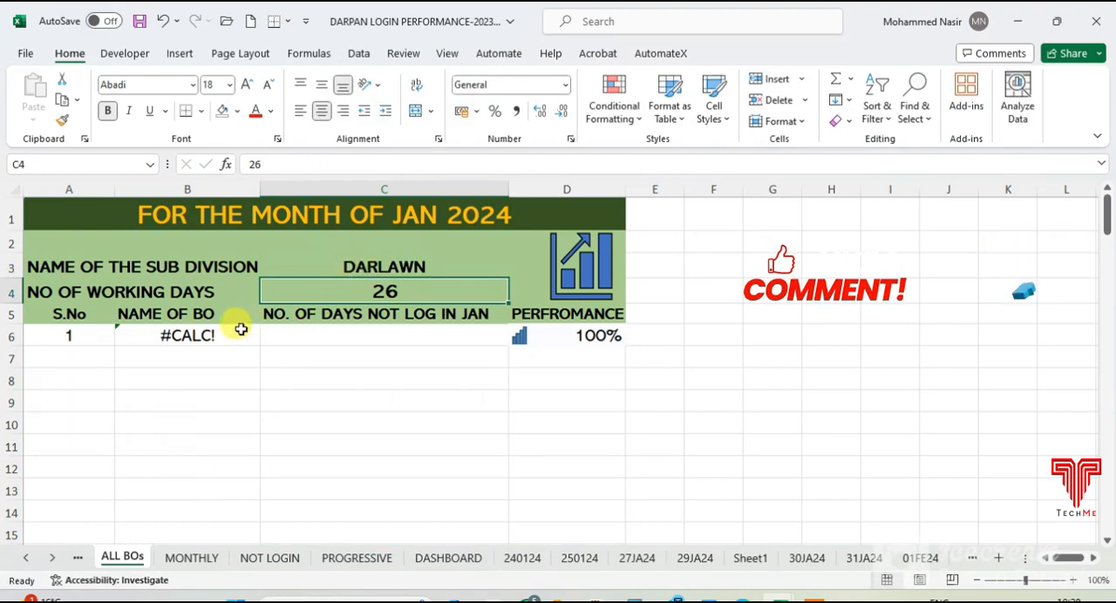
- Restore the name of the sub division in C3 to EAST SUB DIVISION
{"action": "left_click", "coordinate": [347, 265]}
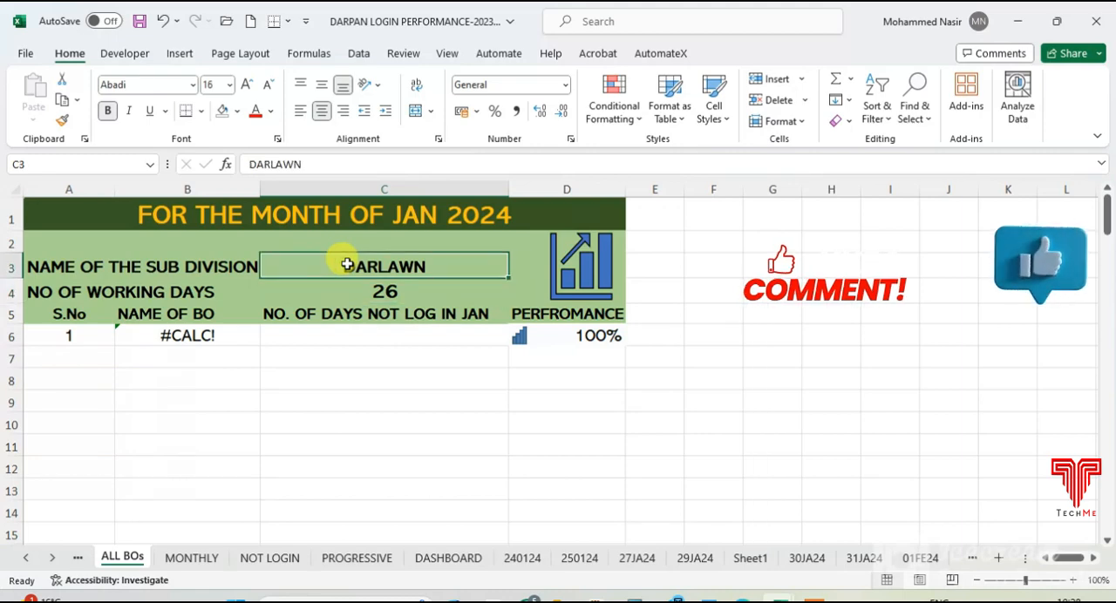
{"action": "type", "text": "E"}
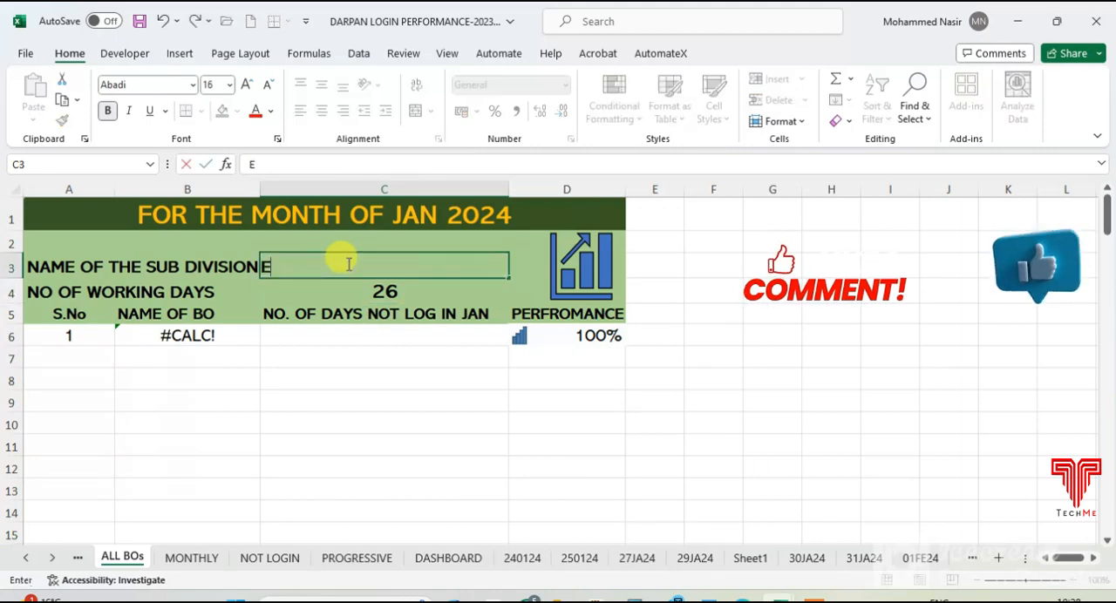
{"action": "type", "text": "AST SUB"}
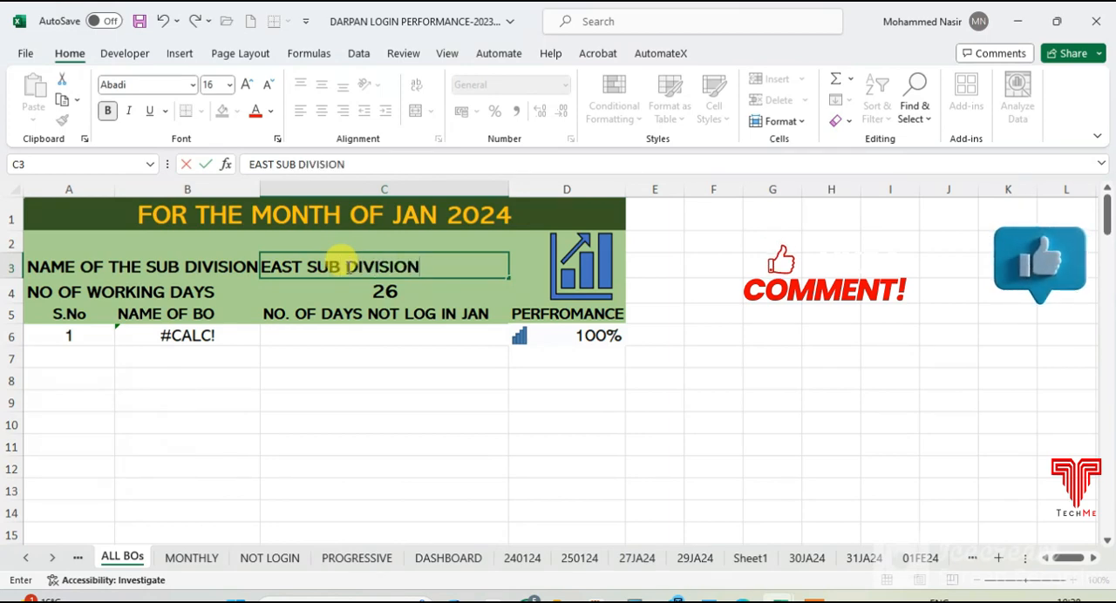
{"action": "type", "text": " DIVISION"}
{"action": "key", "text": "Return"}
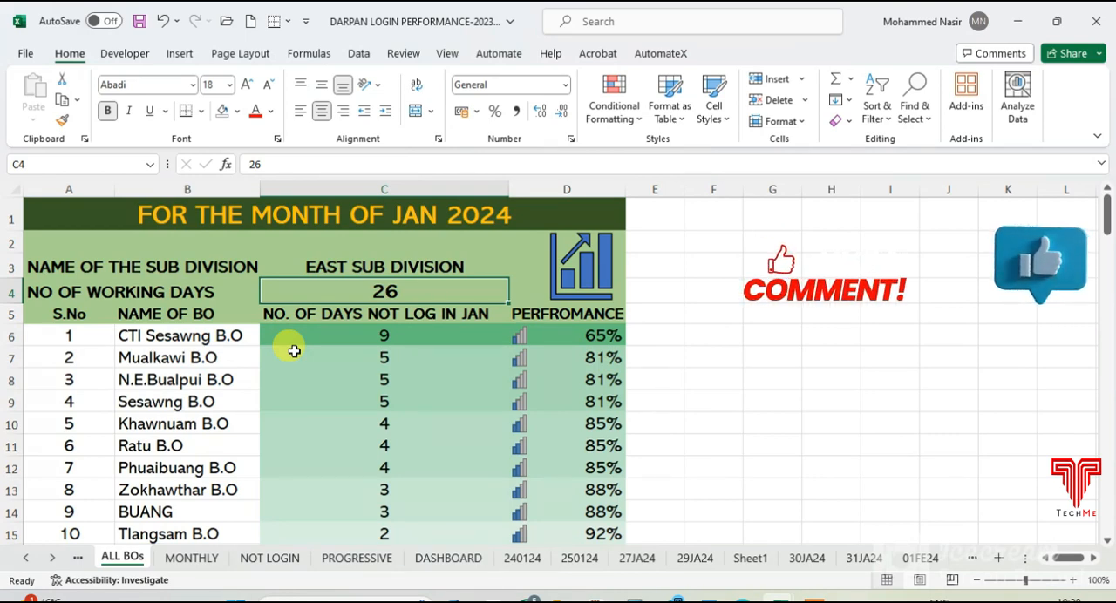
- Check the column order of the BO table on the NOT LOGIN sheet and return to the ALL BOs sheet
{"action": "mouse_move", "coordinate": [812, 597]}
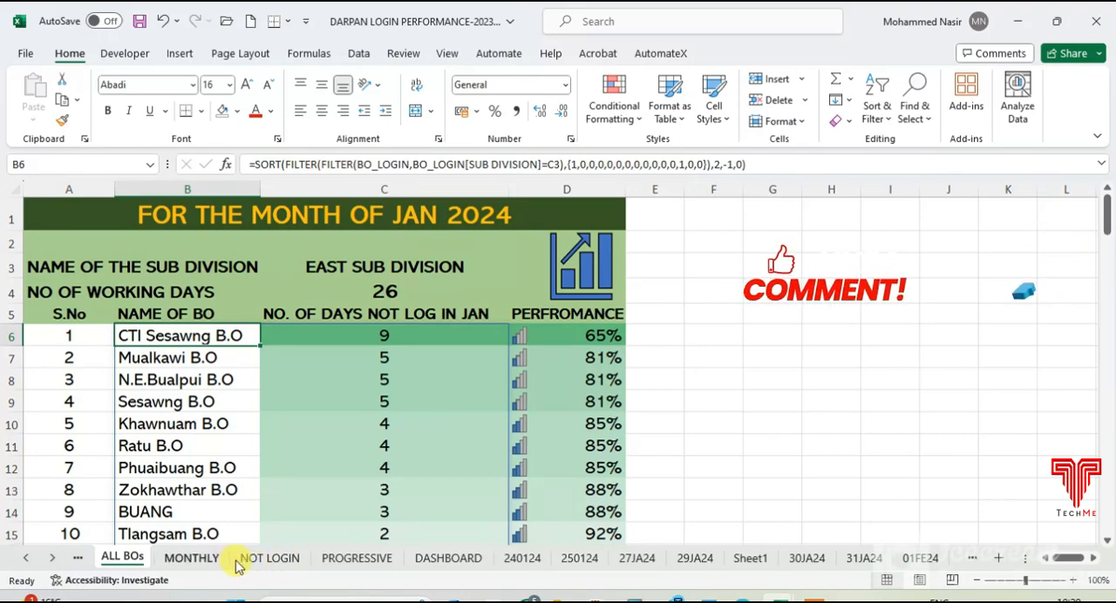
{"action": "left_click", "coordinate": [264, 560]}
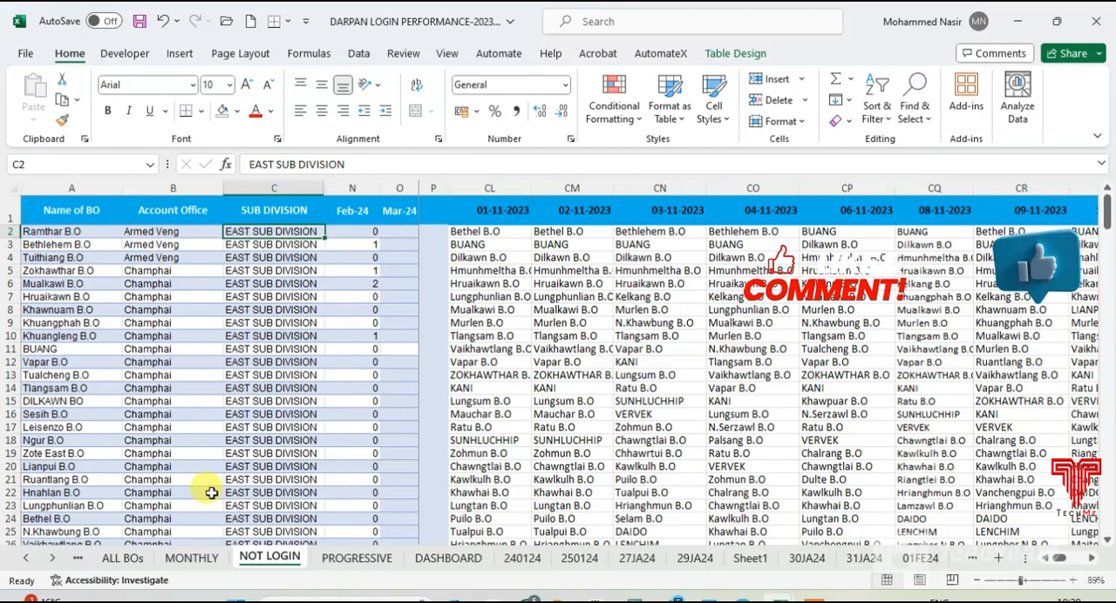
{"action": "left_click", "coordinate": [122, 558]}
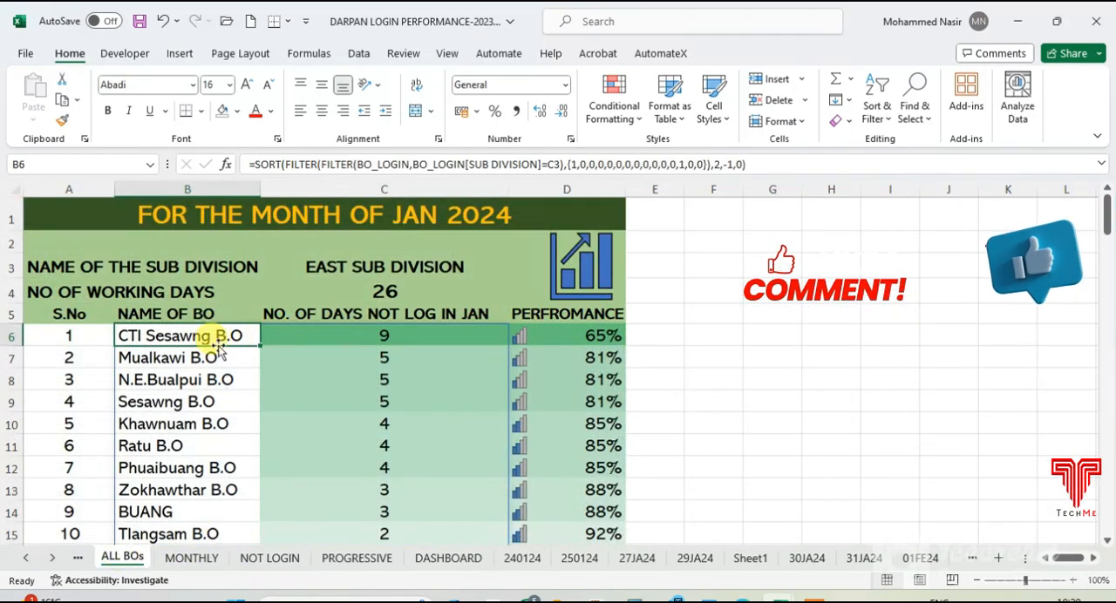
- Include the Account Office column in the B6 formula by changing the second value of the FILTER array to 1
{"action": "left_click", "coordinate": [585, 164]}
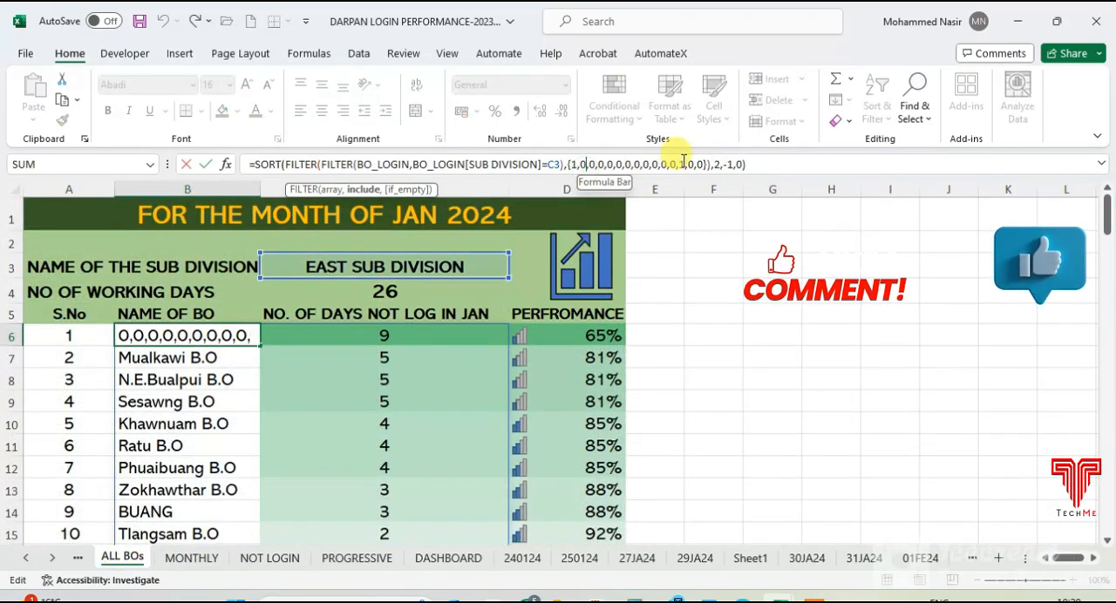
{"action": "key", "text": "BackSpace"}
{"action": "type", "text": "1"}
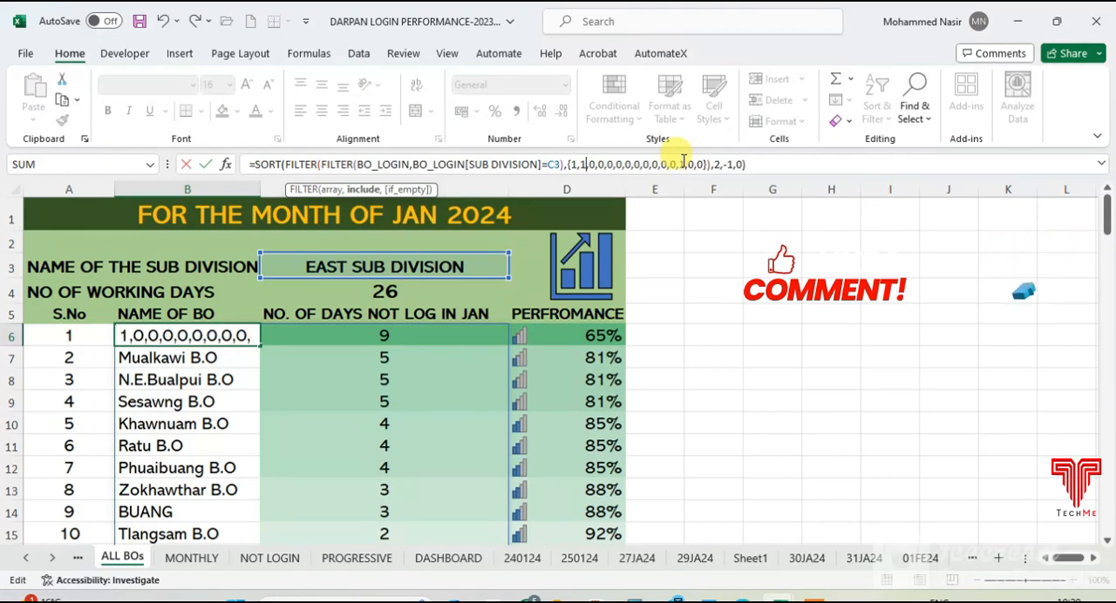
{"action": "key", "text": "Return"}
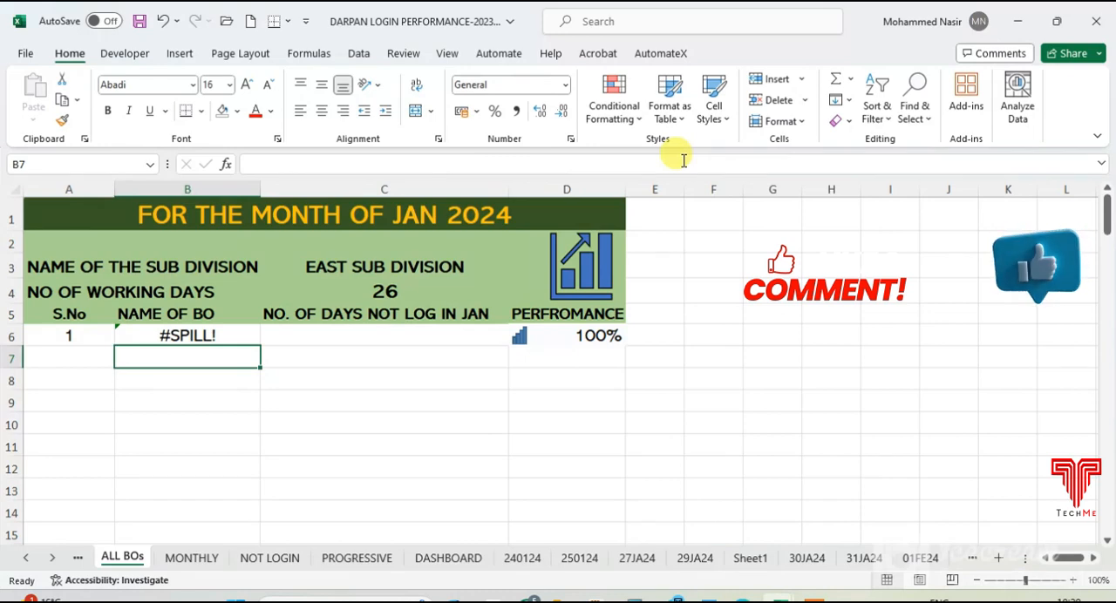
- Insert a new column before the PERFROMANCE column D to make room for the B6 formula's spilled results
{"action": "key", "text": "Up"}
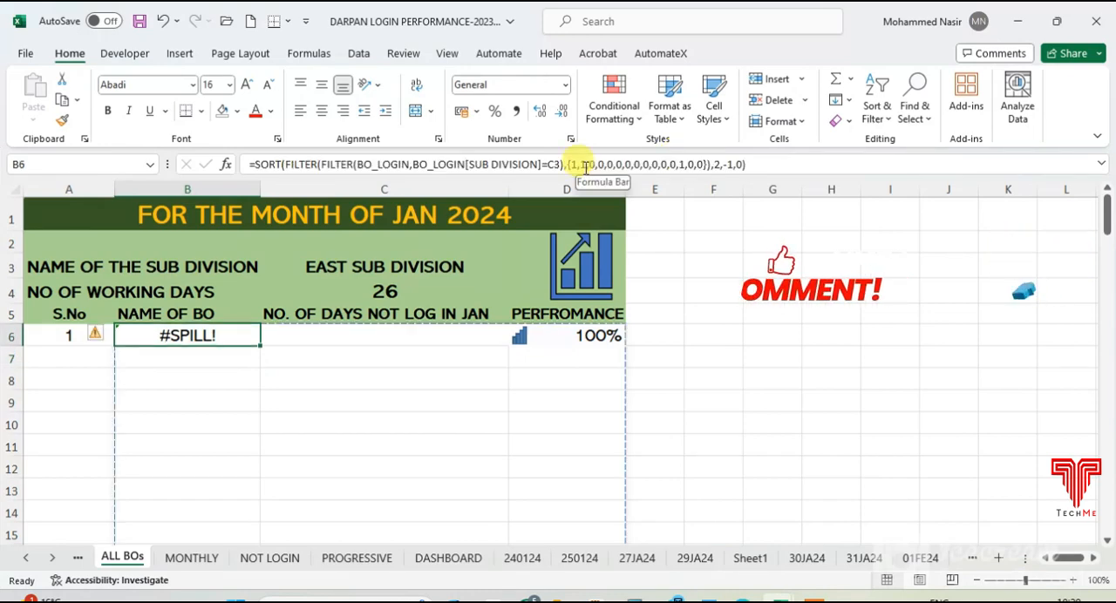
{"action": "left_click", "coordinate": [550, 349]}
{"action": "left_click", "coordinate": [551, 189]}
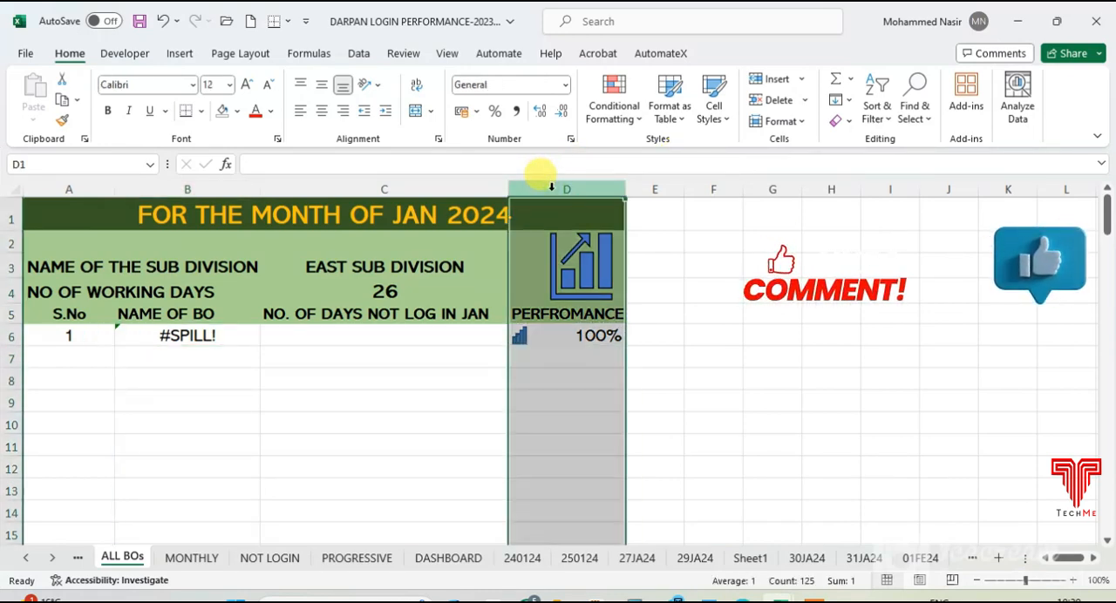
{"action": "key", "text": "ctrl+shift+plus"}
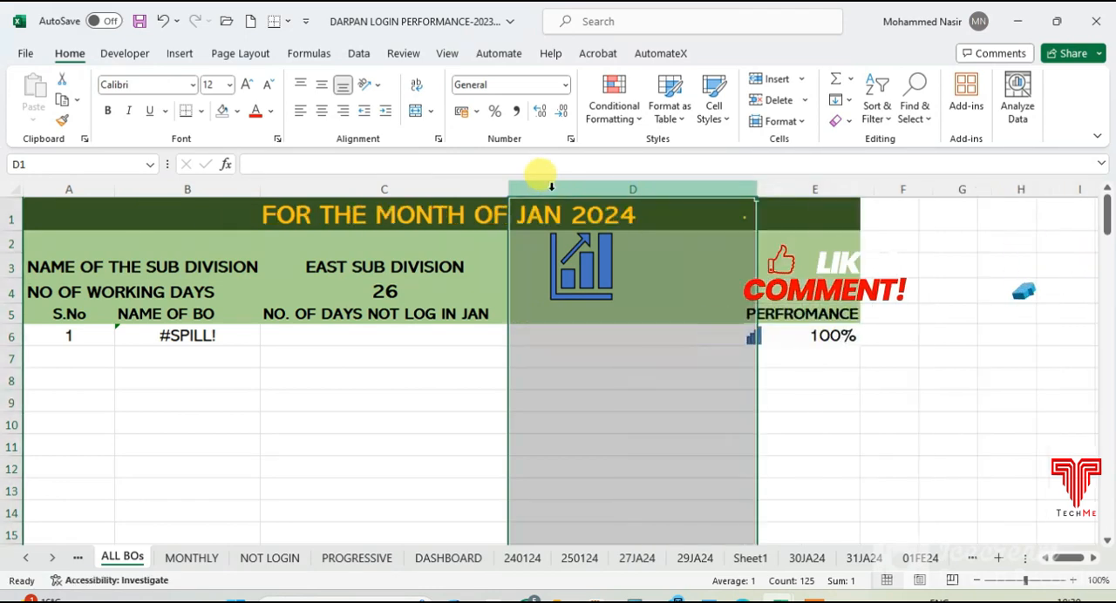
{"action": "left_click", "coordinate": [441, 337]}
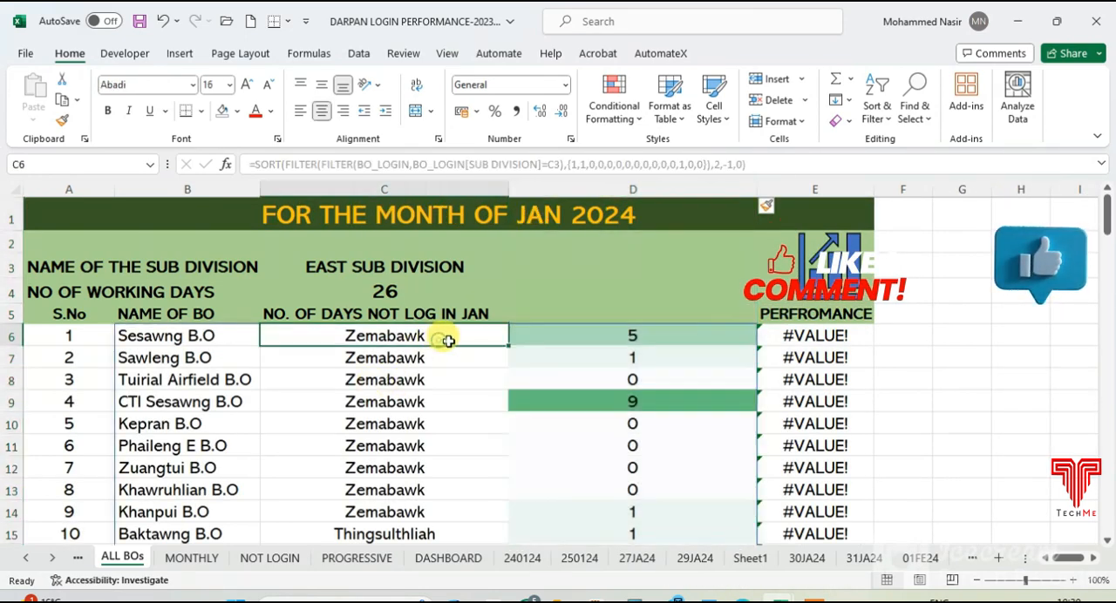
- Change the performance formula in E6 to =($C$4-D6)/$C$4 and fill it down column E
{"action": "left_click", "coordinate": [795, 337]}
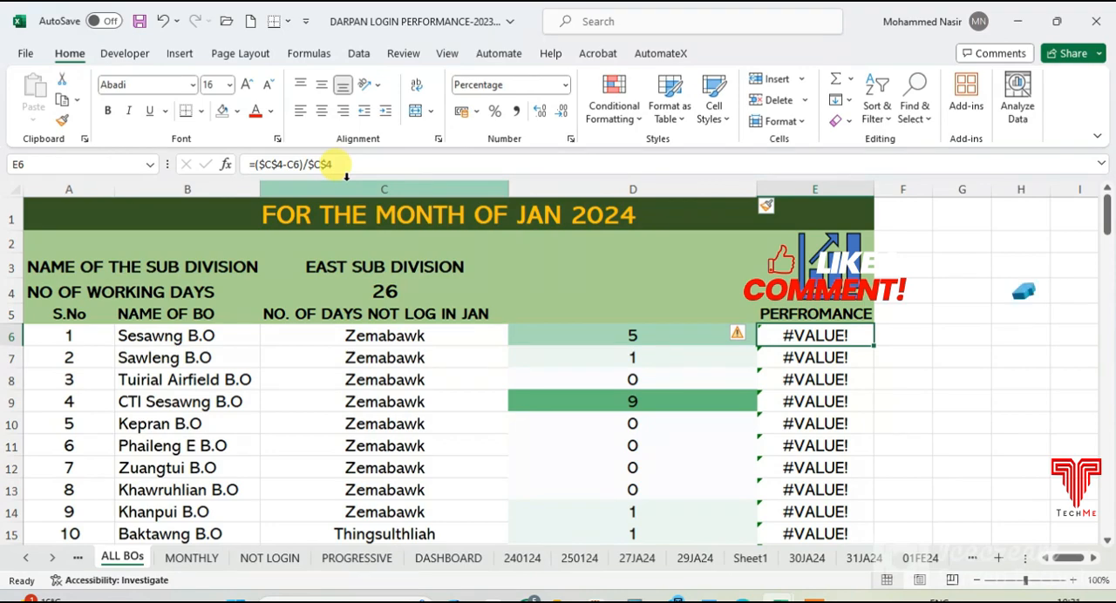
{"action": "left_click", "coordinate": [290, 166]}
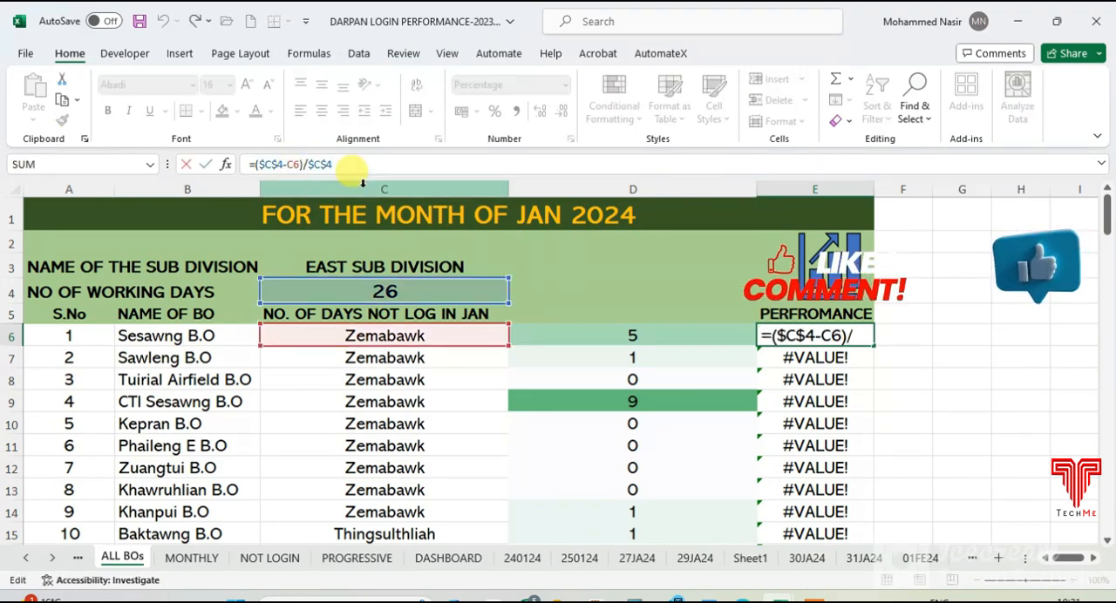
{"action": "key", "text": "Delete"}
{"action": "type", "text": "D"}
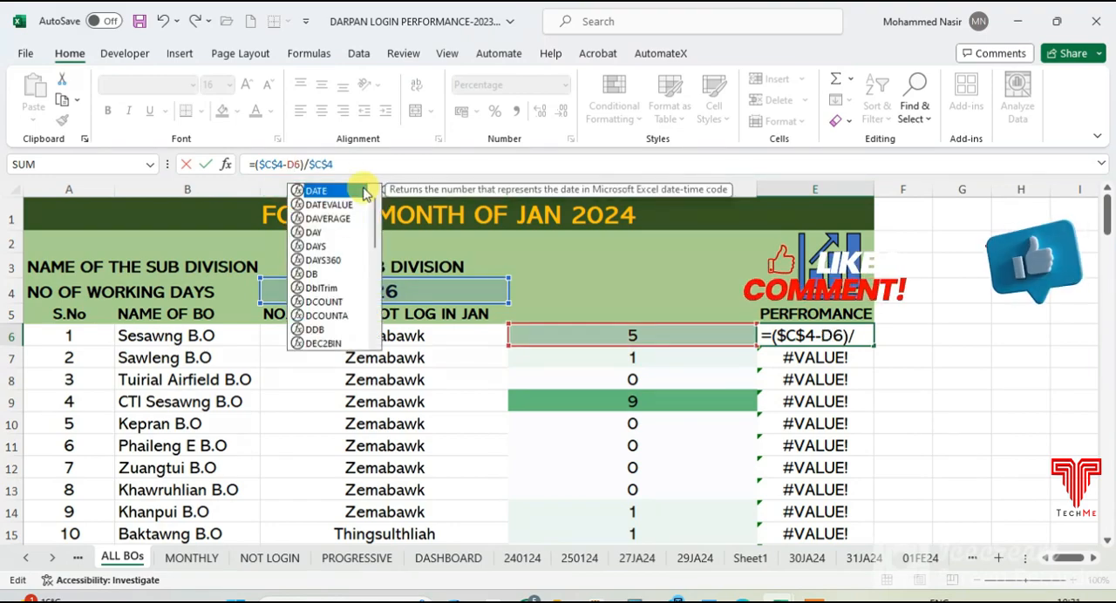
{"action": "key", "text": "Return"}
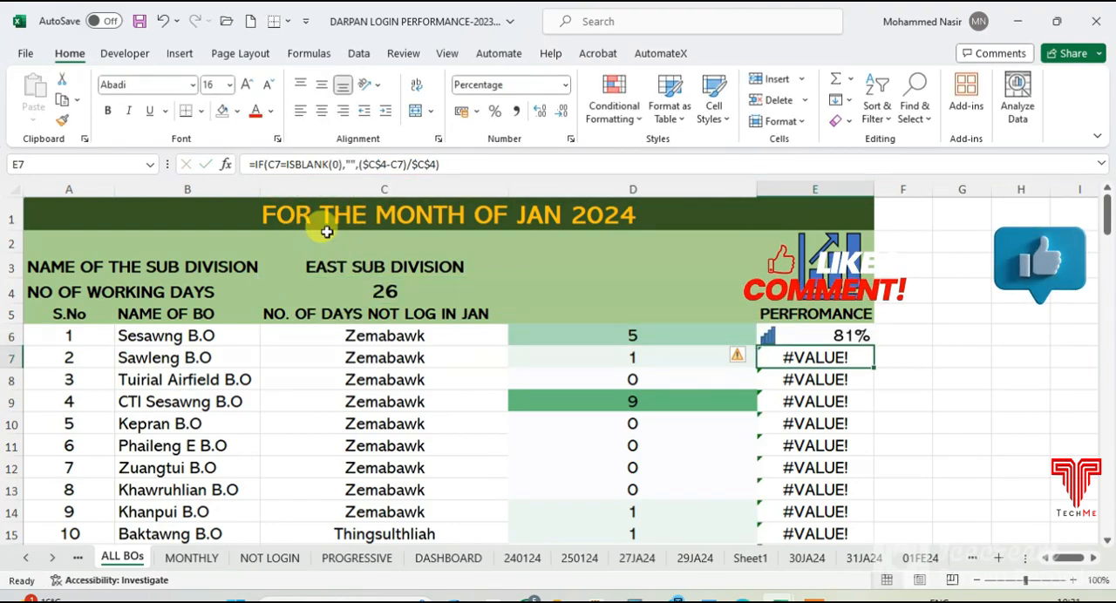
{"action": "left_click", "coordinate": [856, 335]}
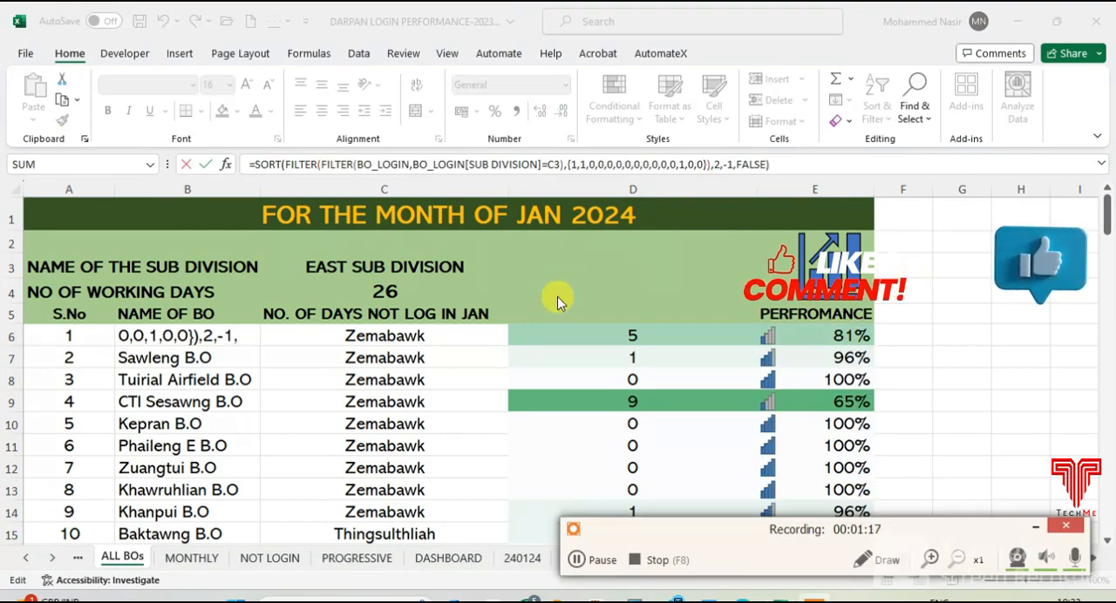
- Set the sort index of the SORT formula in B6 to 3 and check the order of the BO list
{"action": "left_click", "coordinate": [684, 165]}
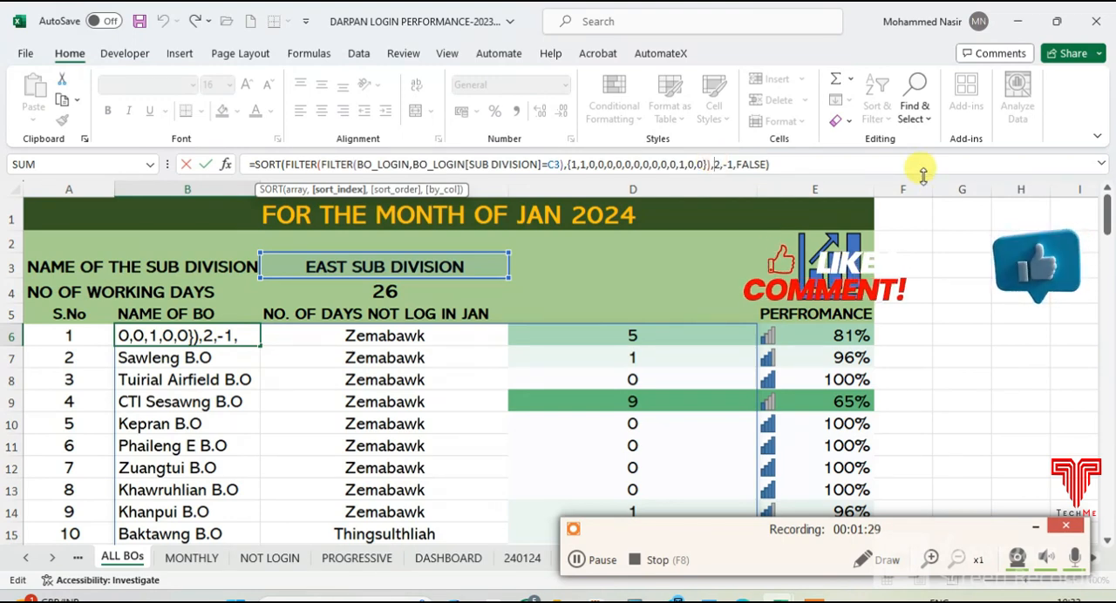
{"action": "key", "text": "Delete"}
{"action": "type", "text": "3"}
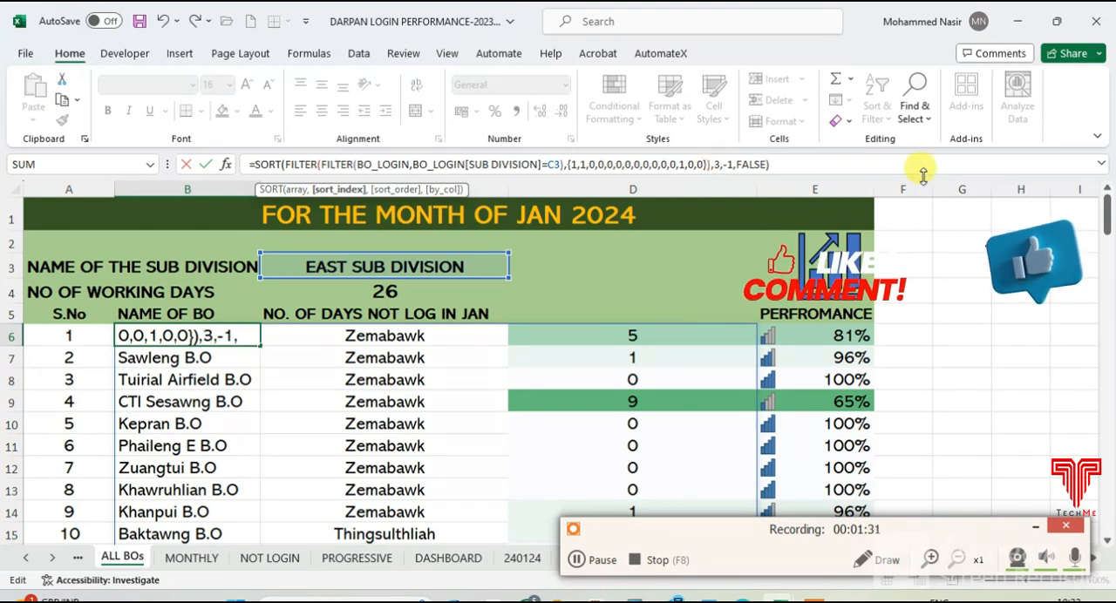
{"action": "key", "text": "Return"}
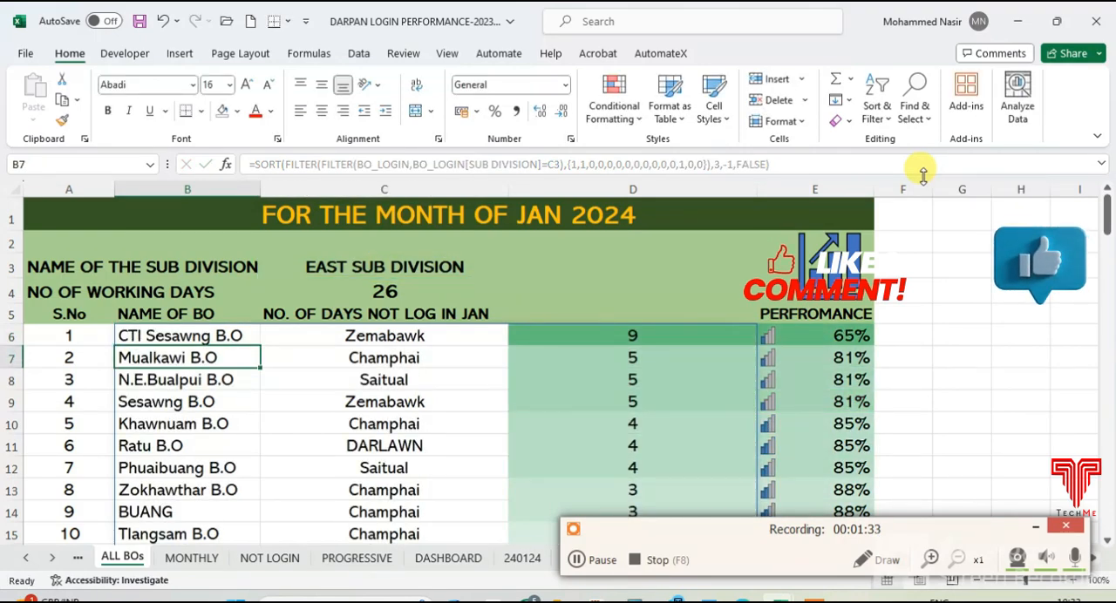
{"action": "scroll", "coordinate": [558, 393], "scroll_direction": "down", "scroll_amount": 7}
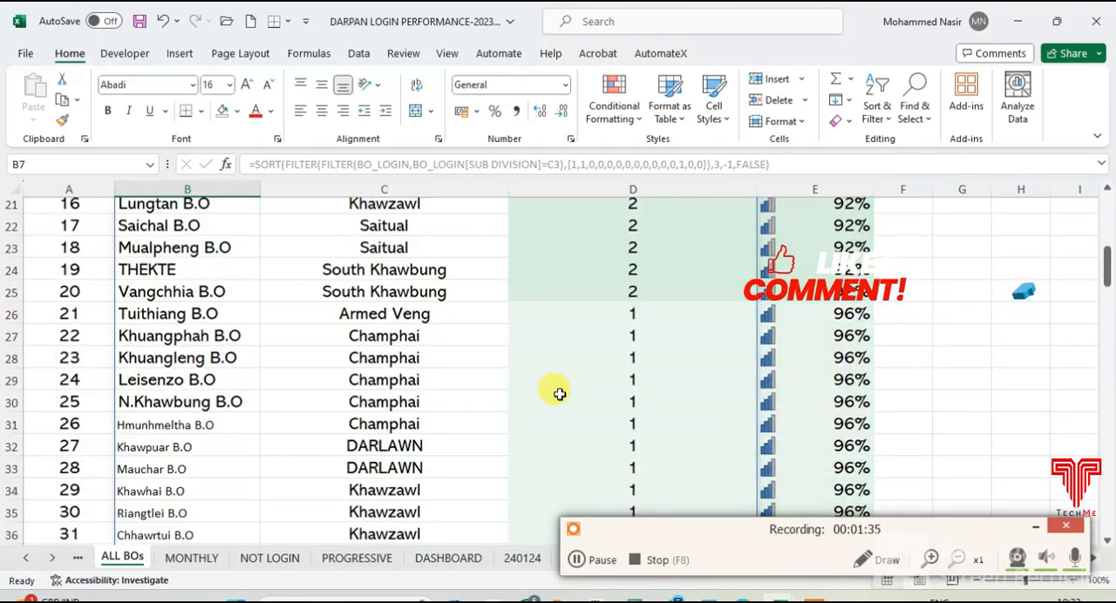
- Review the sorted BO list with account offices on ALL BOs and compare it with the MONTHLY sheet's list
{"action": "scroll", "coordinate": [559, 394], "scroll_direction": "down", "scroll_amount": 12}
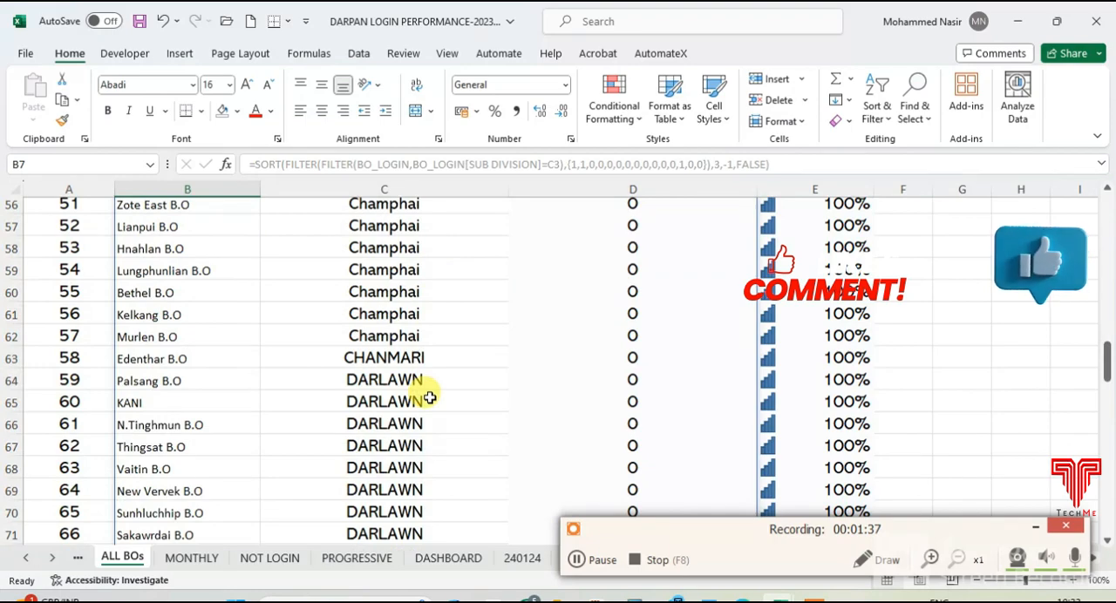
{"action": "scroll", "coordinate": [430, 397], "scroll_direction": "up", "scroll_amount": 16}
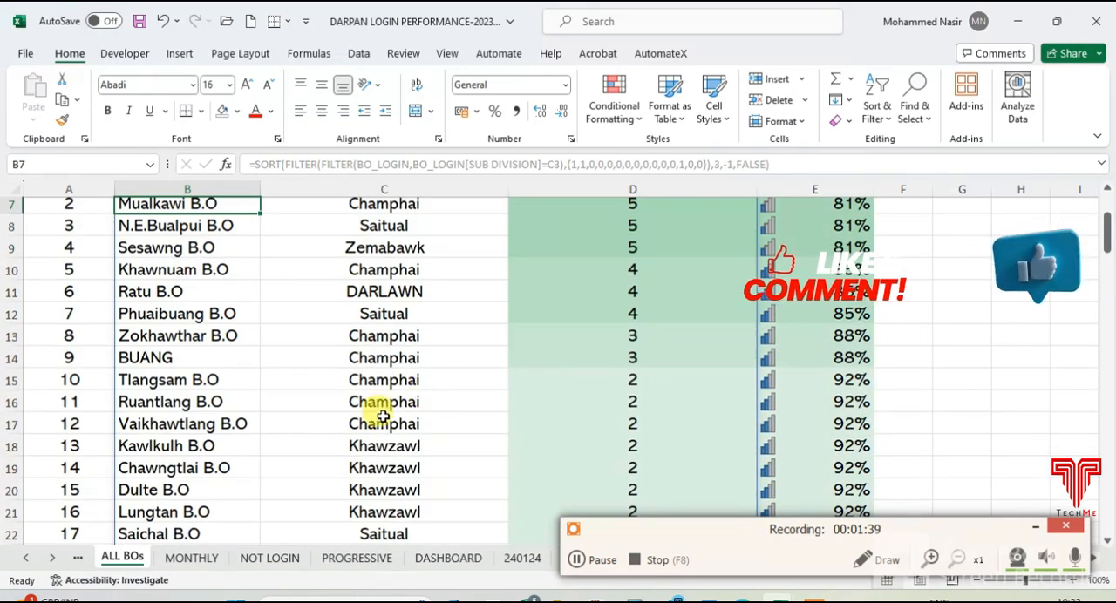
{"action": "scroll", "coordinate": [384, 416], "scroll_direction": "down", "scroll_amount": 1}
{"action": "left_click", "coordinate": [192, 557]}
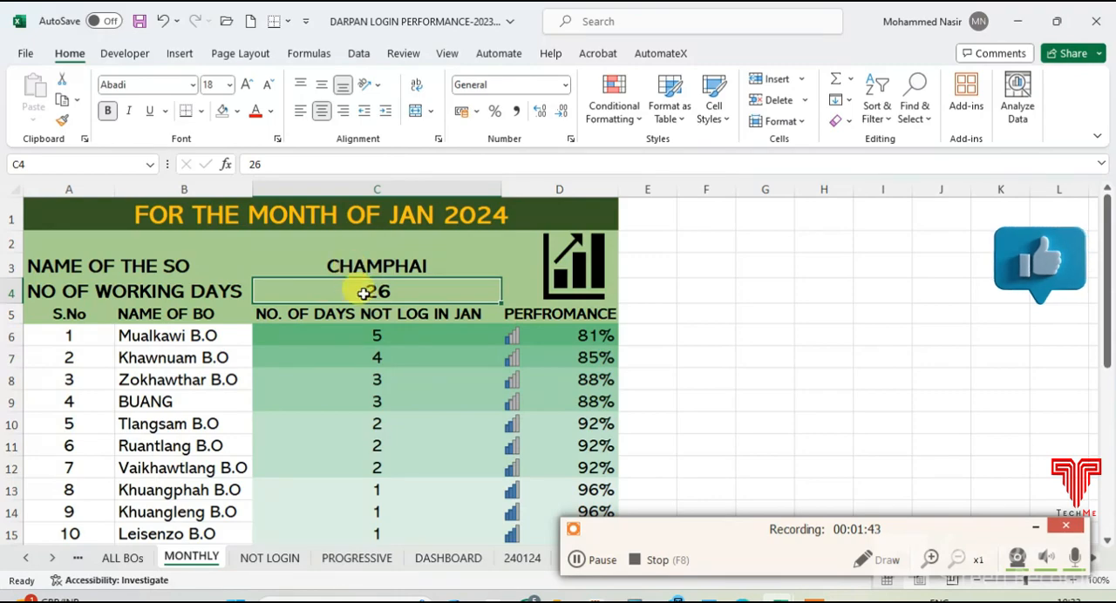
{"action": "scroll", "coordinate": [349, 351], "scroll_direction": "down", "scroll_amount": 3}
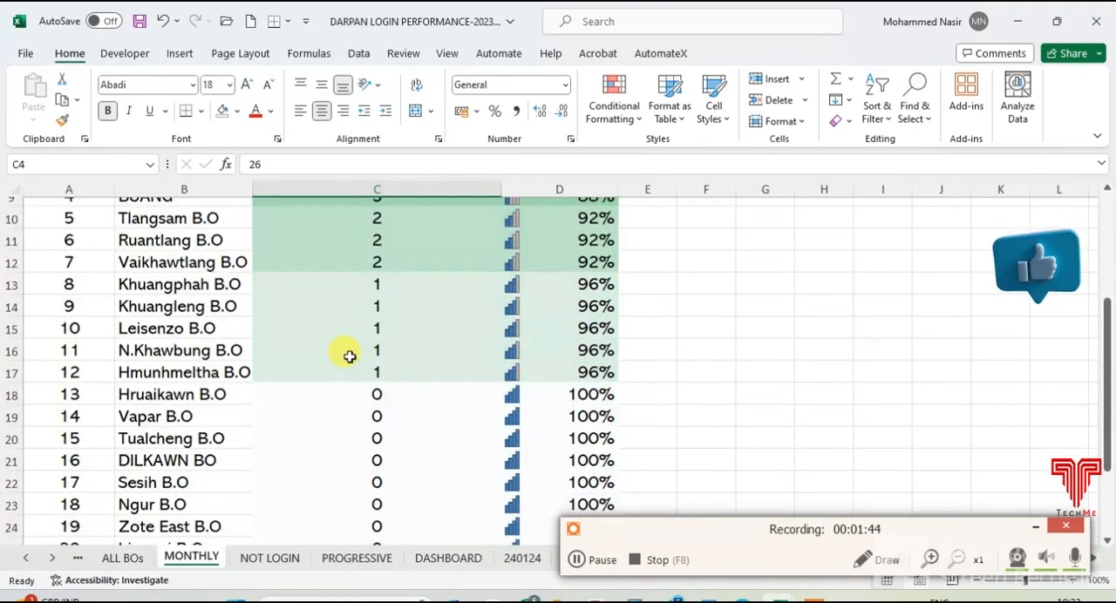
{"action": "left_click", "coordinate": [122, 558]}
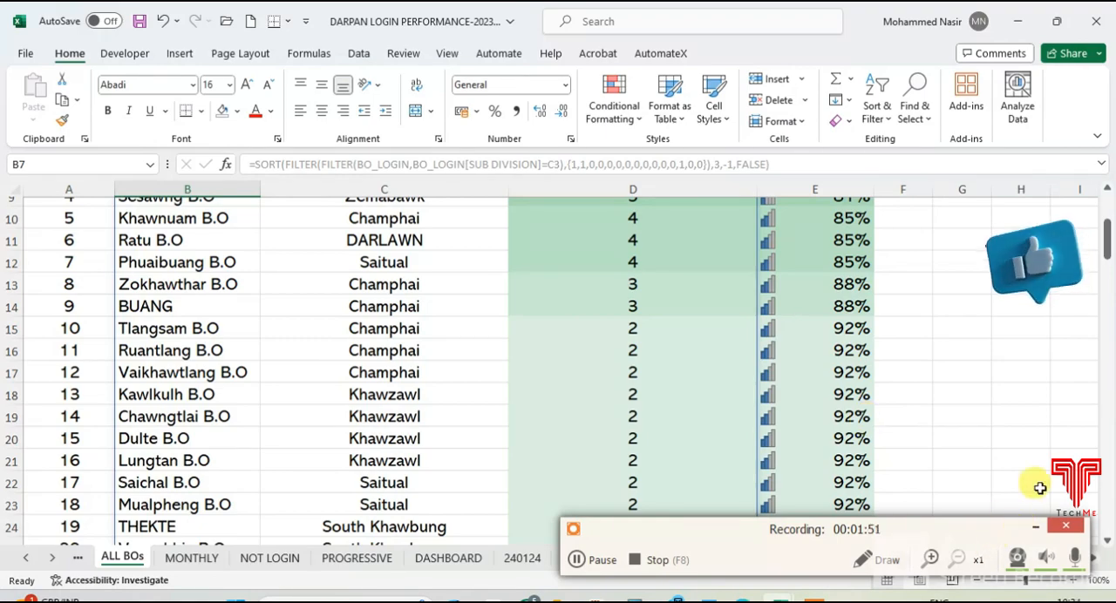
- Open the DASHBOARD sheet and check the COUNTIFS formula behind the TODAYS LOGIN figures in column E
{"action": "left_click", "coordinate": [442, 558]}
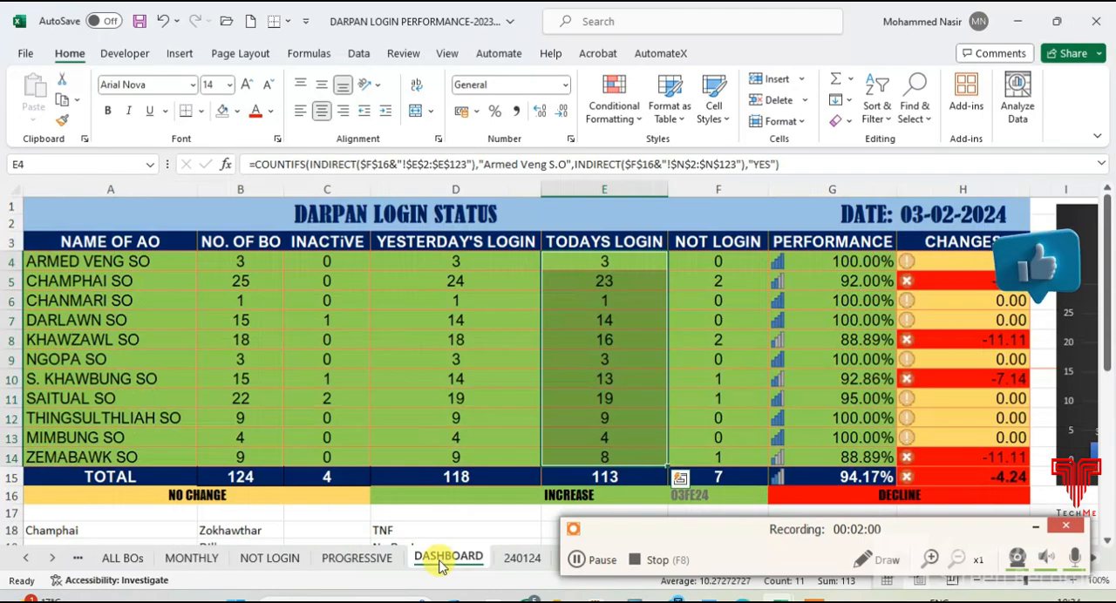
{"action": "left_click", "coordinate": [619, 295]}
{"action": "left_click", "coordinate": [608, 260]}
{"action": "scroll", "coordinate": [654, 348], "scroll_direction": "down", "scroll_amount": 2}
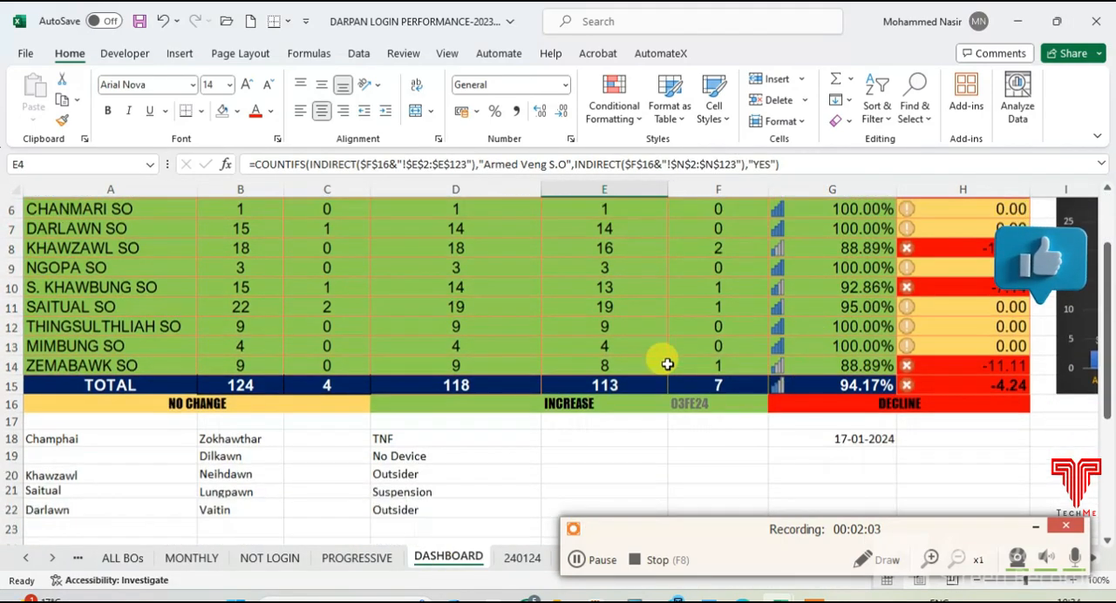
- Set the sheet reference in DASHBOARD cell F16 to 01FE24 and check the login figures
{"action": "left_click", "coordinate": [691, 394]}
{"action": "scroll", "coordinate": [800, 398], "scroll_direction": "up", "scroll_amount": 2}
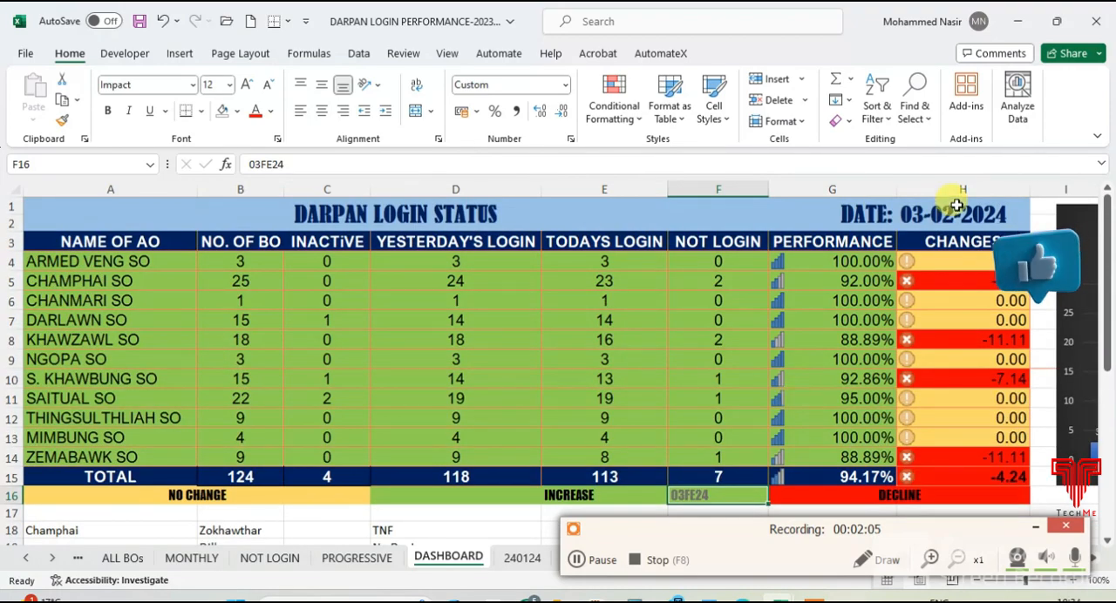
{"action": "scroll", "coordinate": [709, 418], "scroll_direction": "down", "scroll_amount": 1}
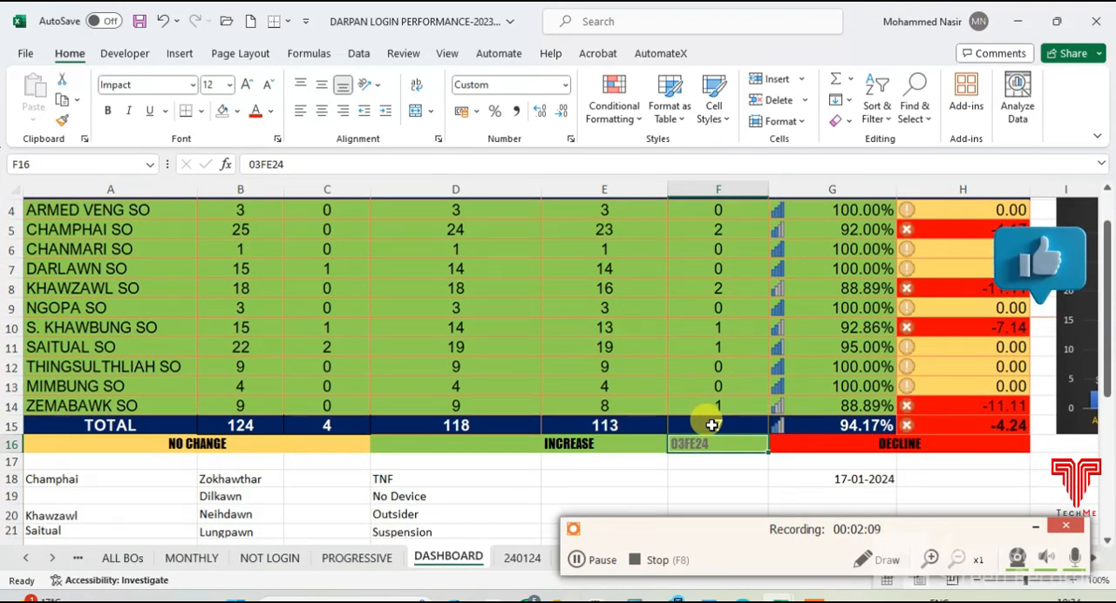
{"action": "type", "text": "01"}
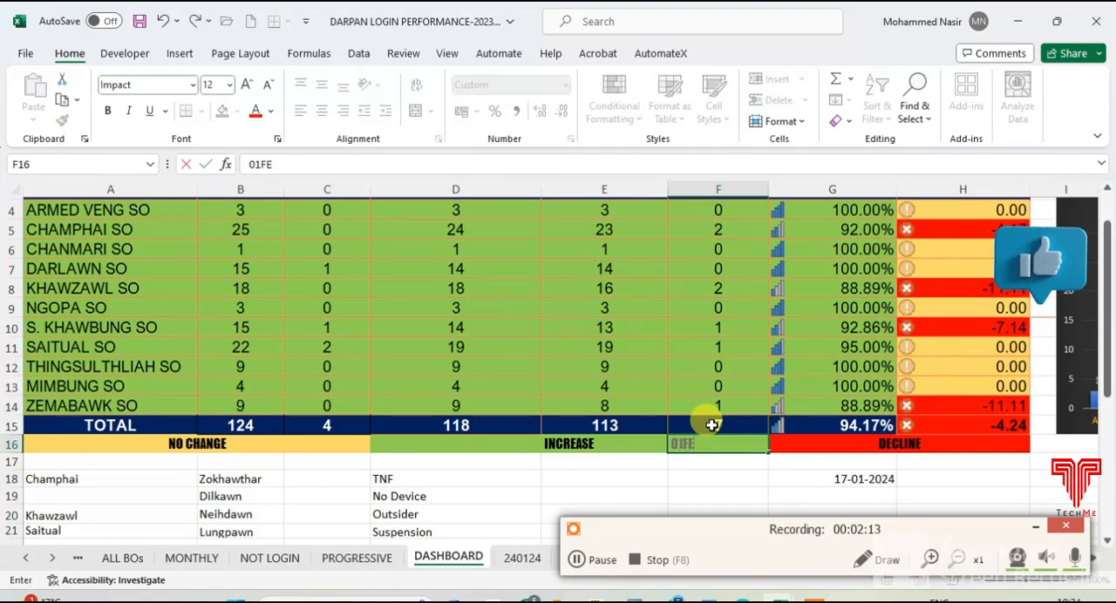
{"action": "key", "text": "Return"}
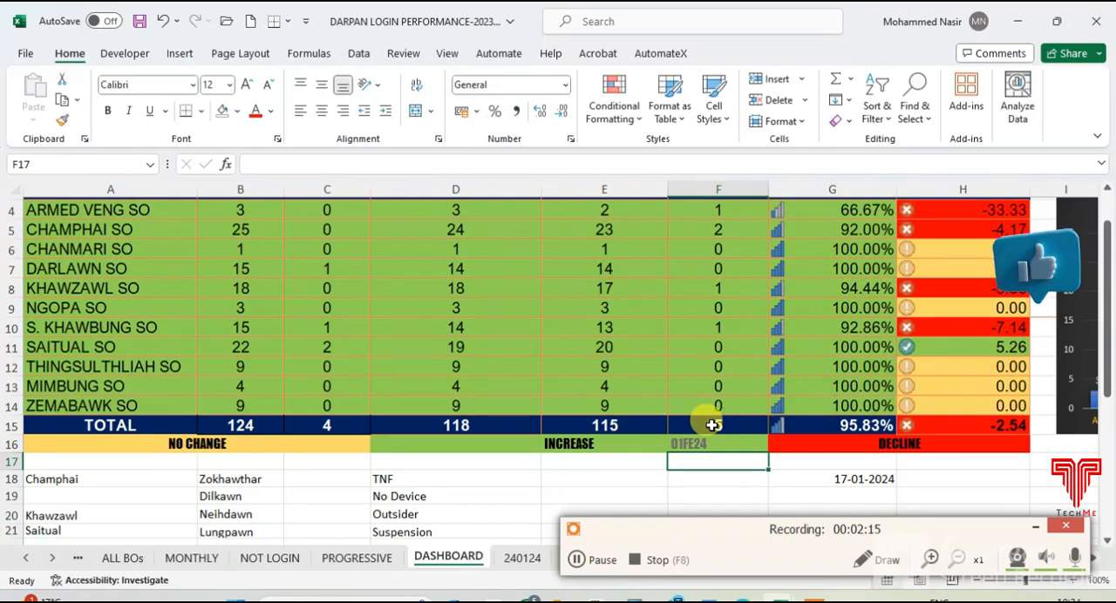
{"action": "scroll", "coordinate": [635, 393], "scroll_direction": "up", "scroll_amount": 1}
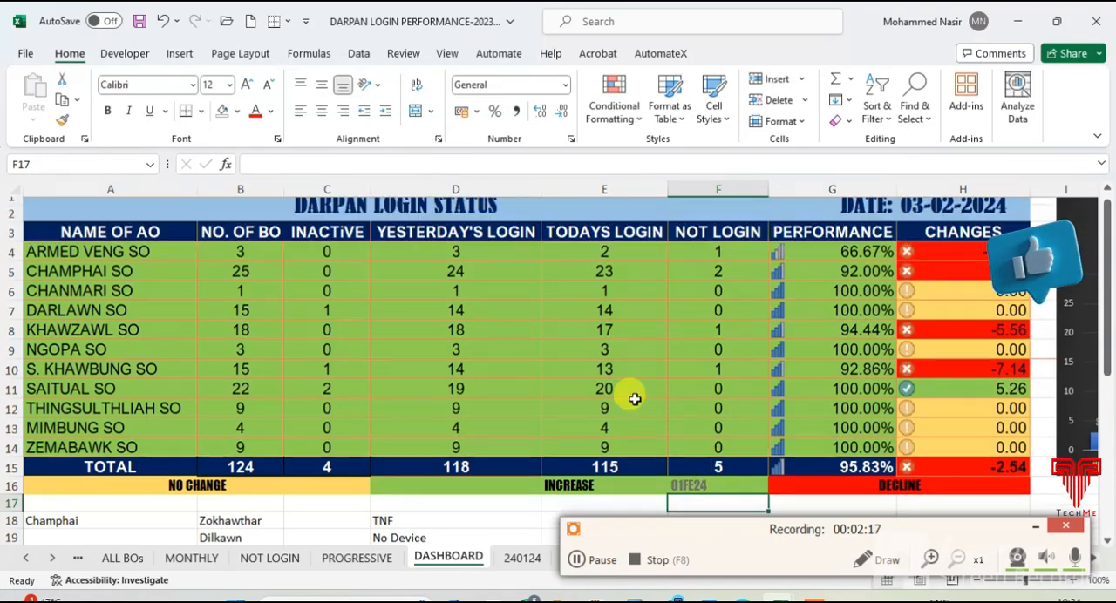
- Change the sheet reference in F16 to 02FE24 and review the login status table
{"action": "scroll", "coordinate": [604, 422], "scroll_direction": "down", "scroll_amount": 1}
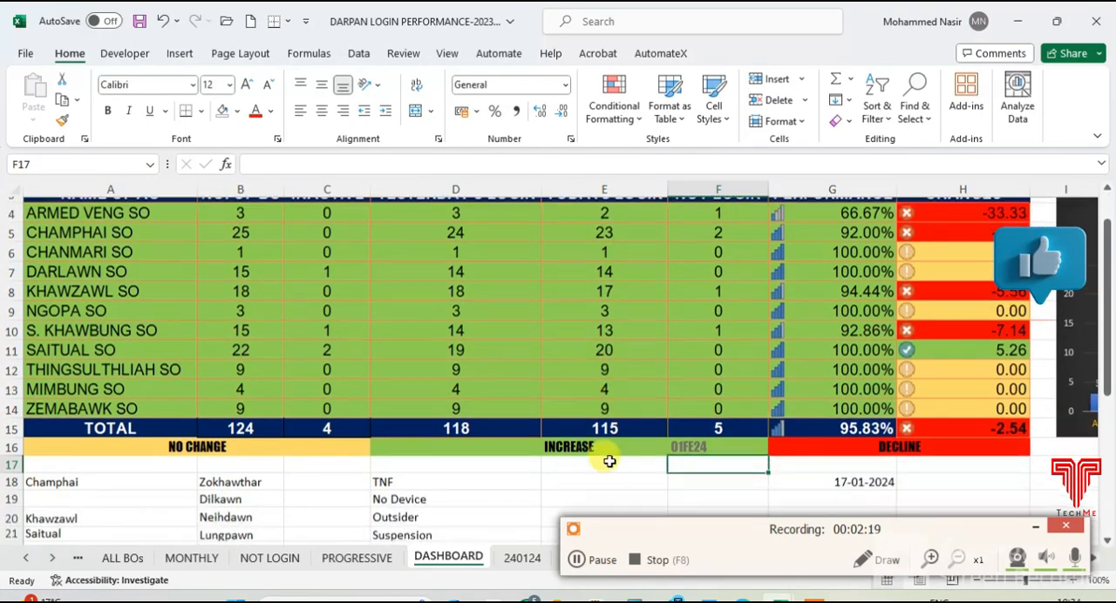
{"action": "left_click", "coordinate": [713, 447]}
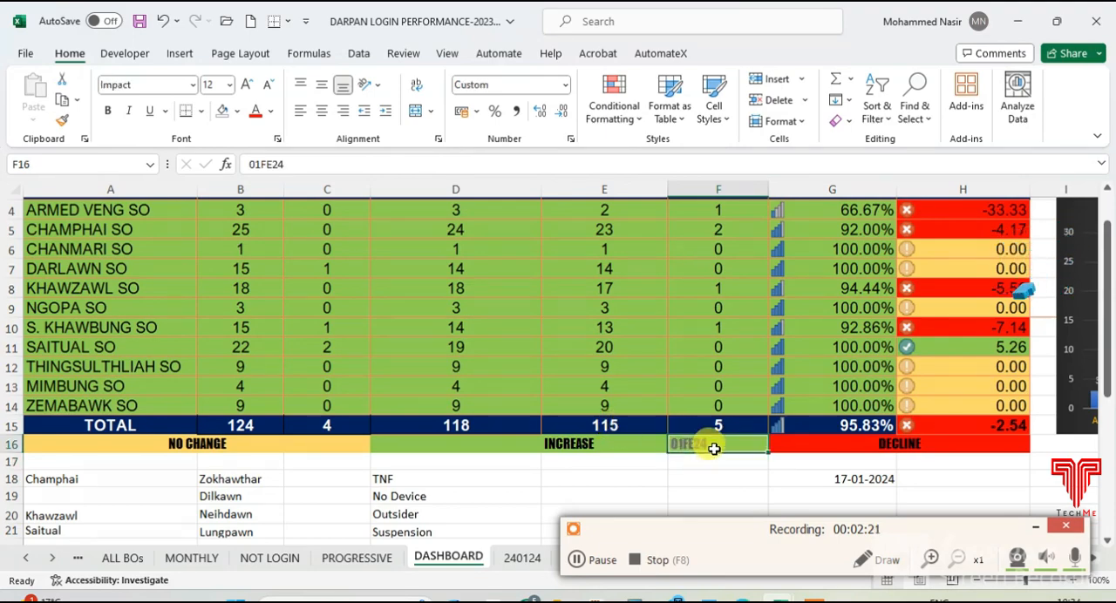
{"action": "type", "text": "02"}
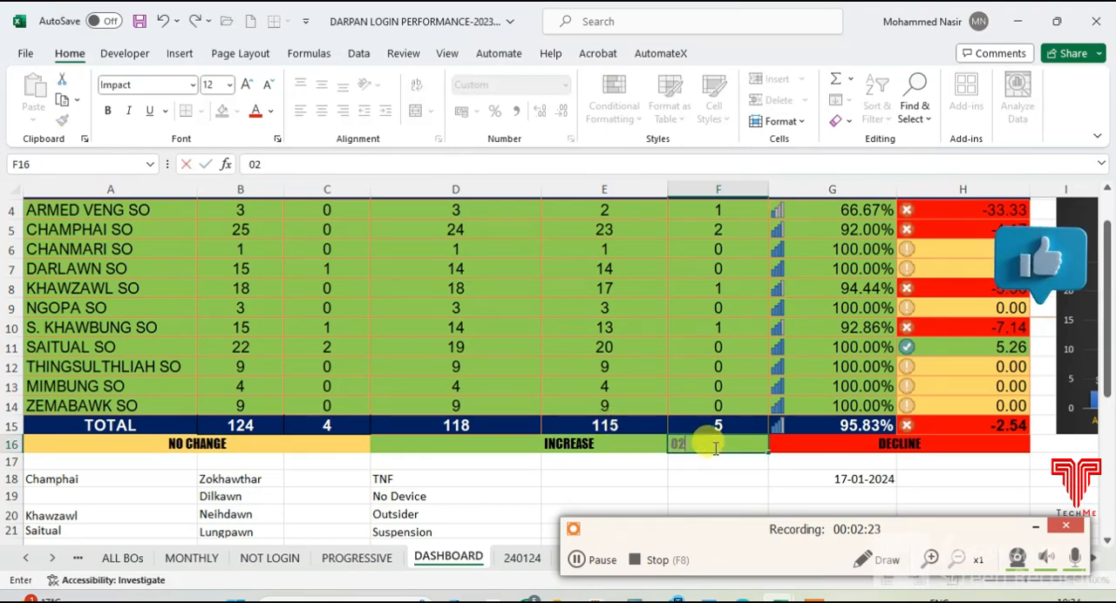
{"action": "key", "text": "Return"}
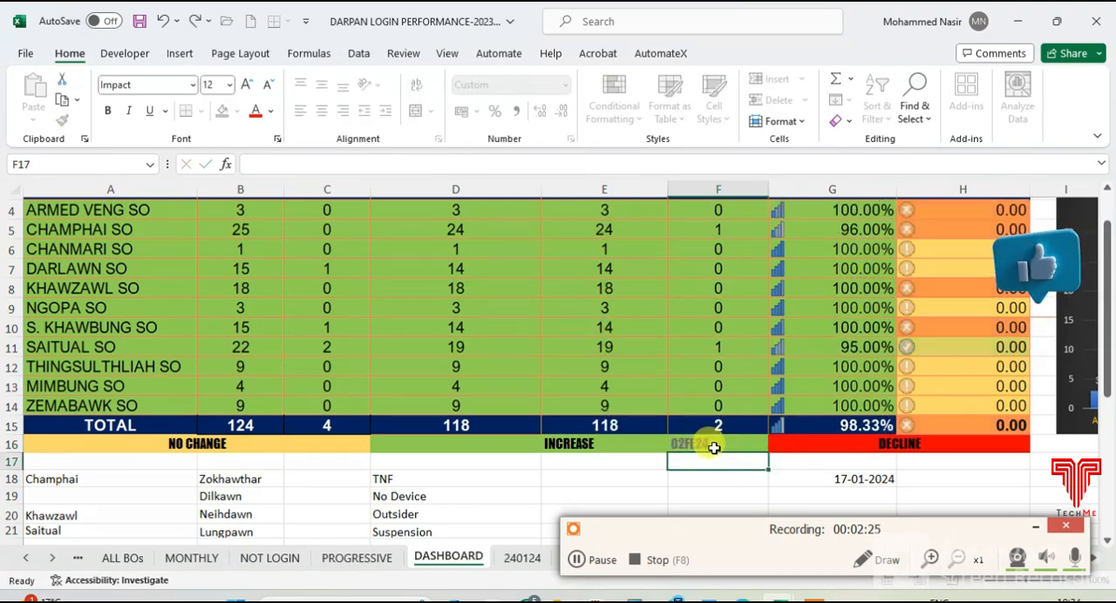
{"action": "scroll", "coordinate": [645, 383], "scroll_direction": "up", "scroll_amount": 1}
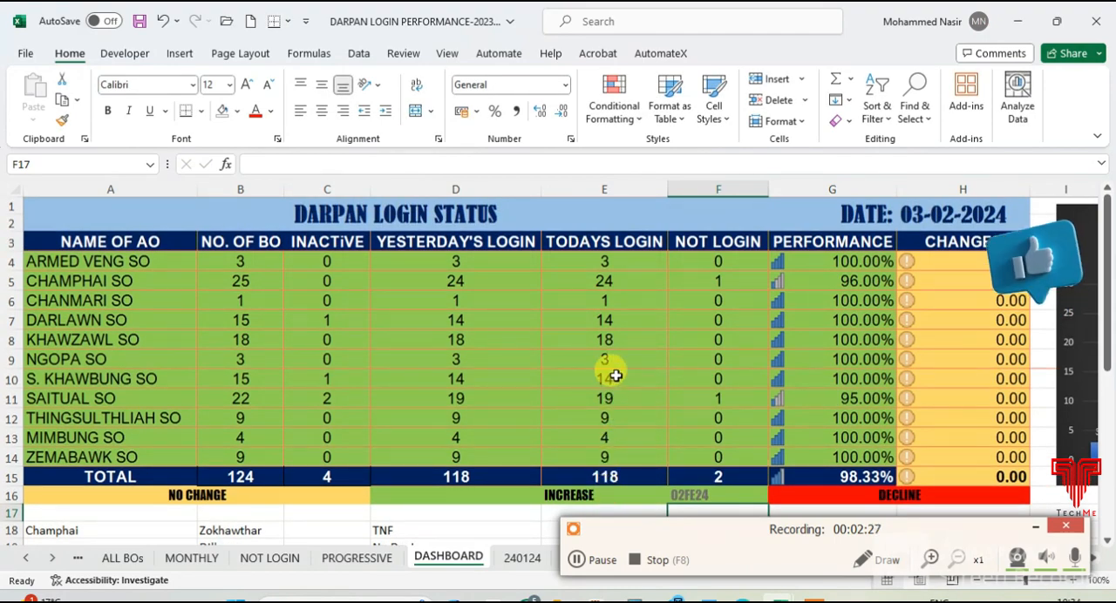
- Set the sheet reference in F16 to 03FE24 for the 03-02-2024 login status
{"action": "left_click", "coordinate": [710, 494]}
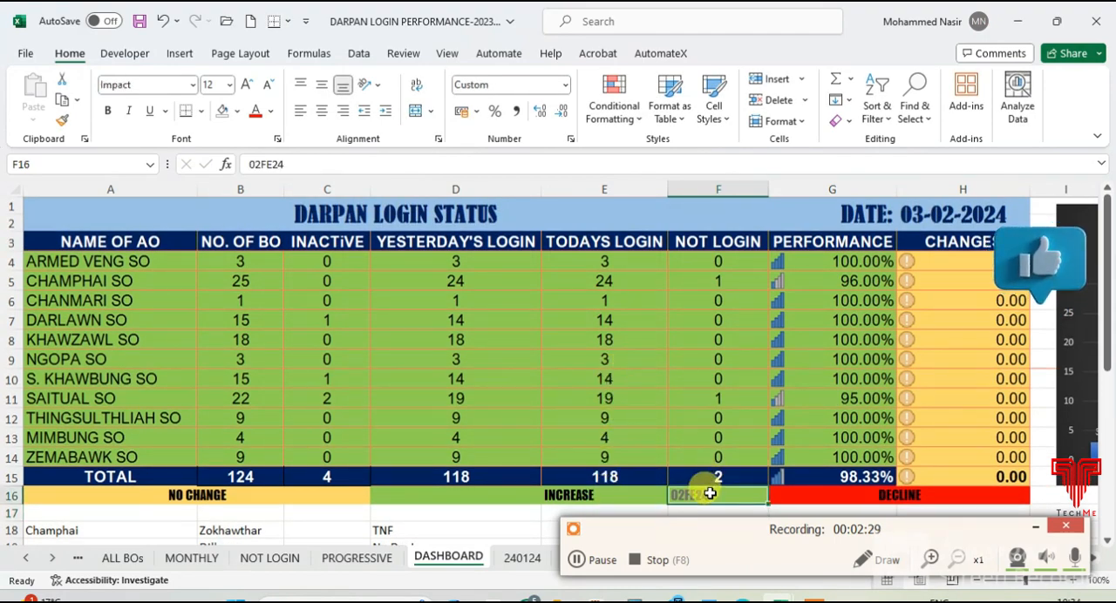
{"action": "type", "text": "03"}
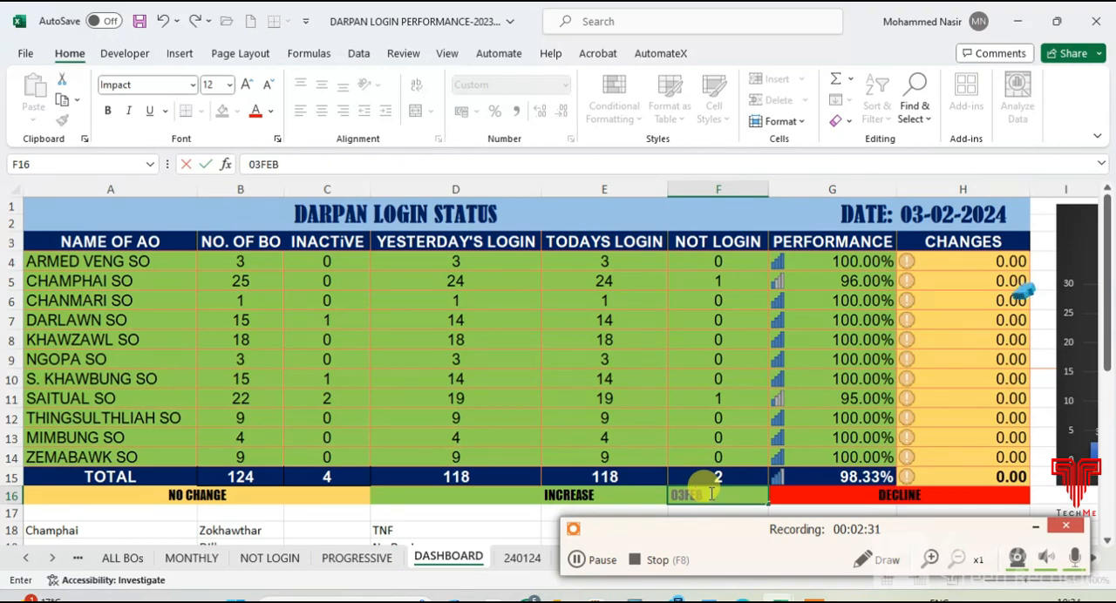
{"action": "key", "text": "Return"}
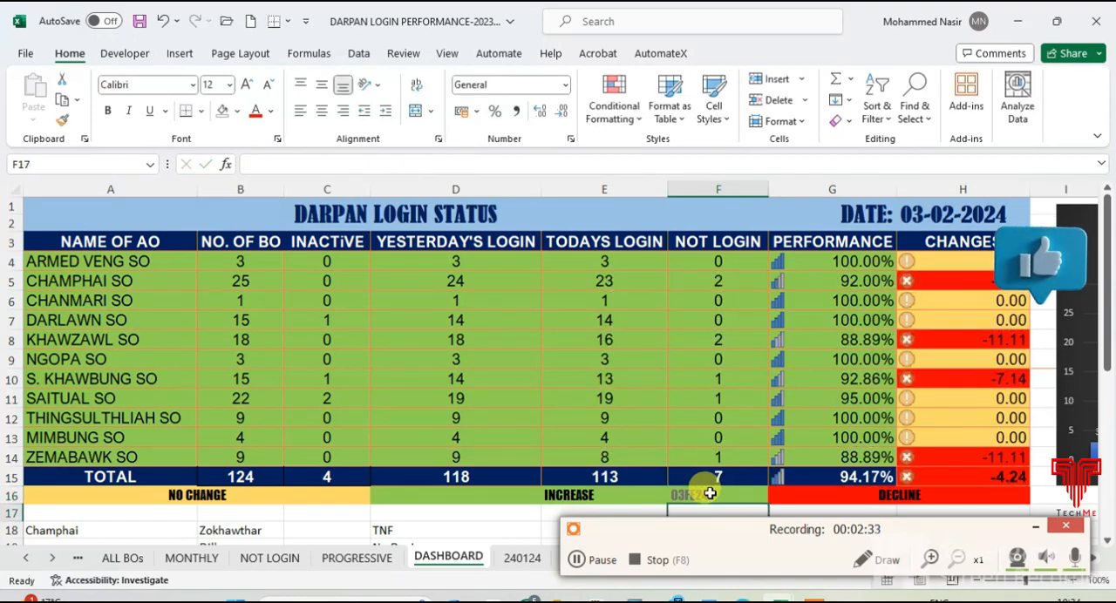